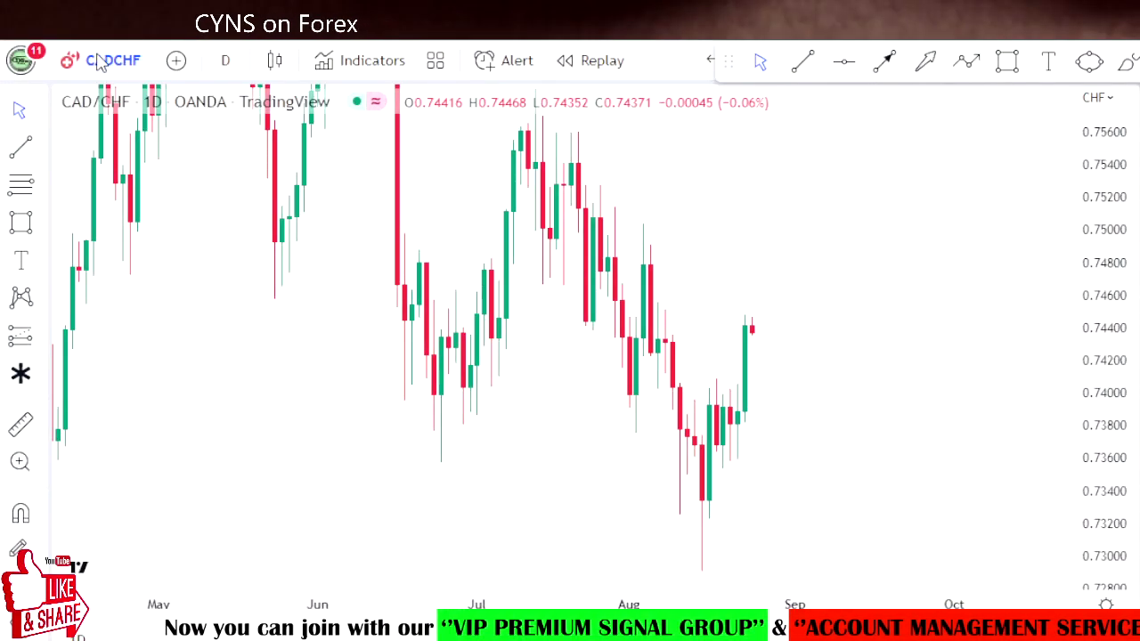
Keep CAD/CHF on 1-day candles, pan back, and compress the price scale to show April–August
{"action": "left_click", "coordinate": [225, 63]}
{"action": "left_click", "coordinate": [265, 378]}
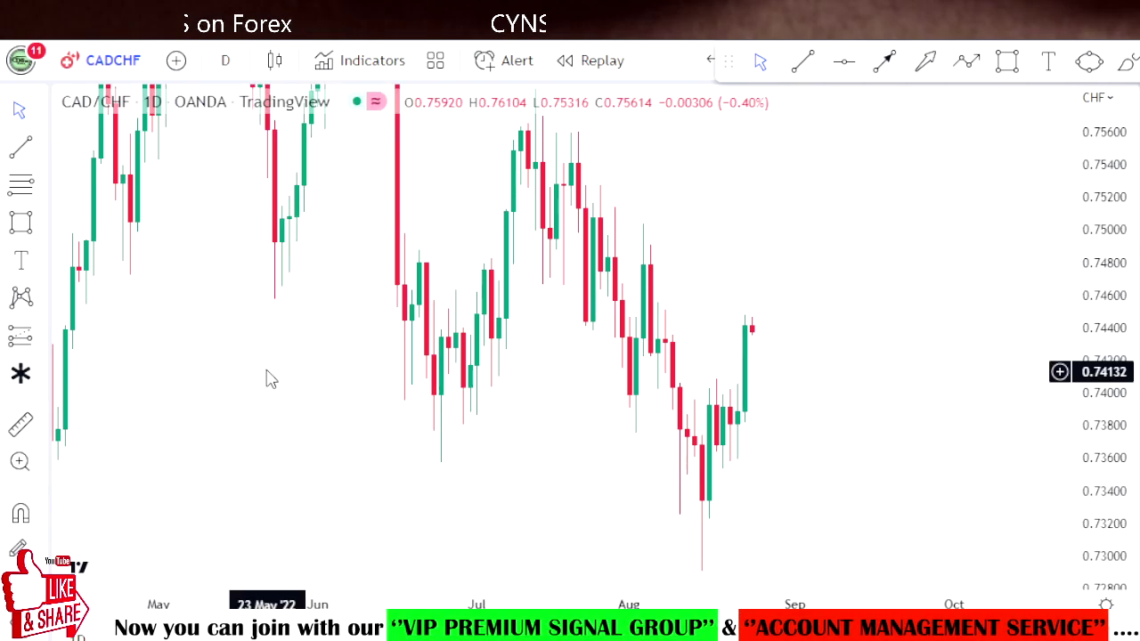
{"action": "left_click_drag", "start_coordinate": [333, 333], "coordinate": [507, 320]}
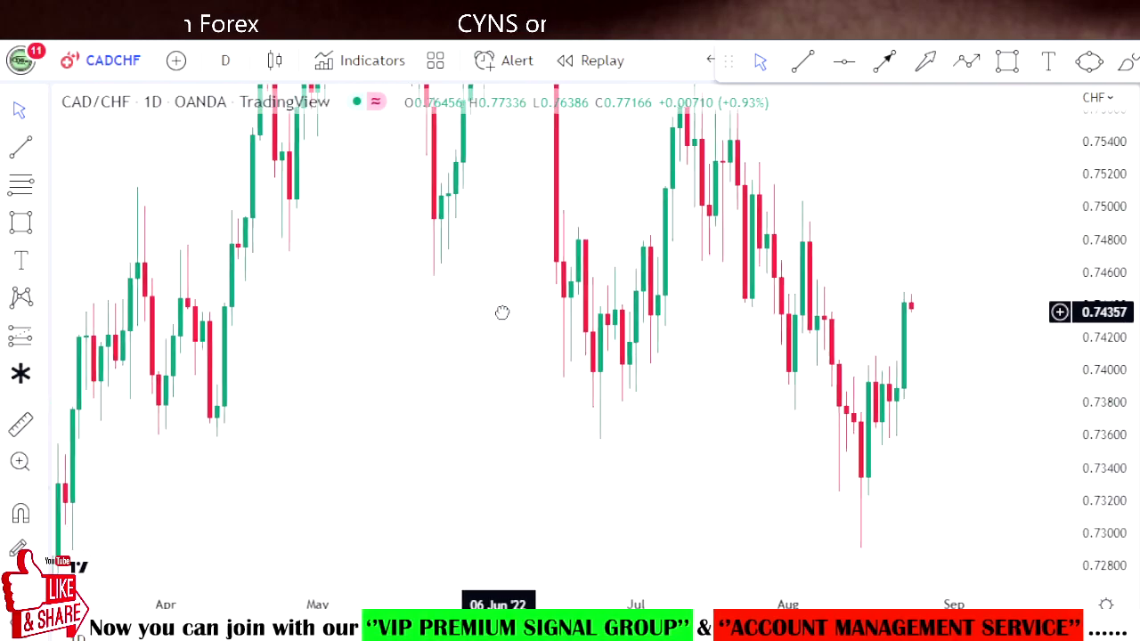
{"action": "left_click_drag", "start_coordinate": [1110, 182], "coordinate": [1119, 308]}
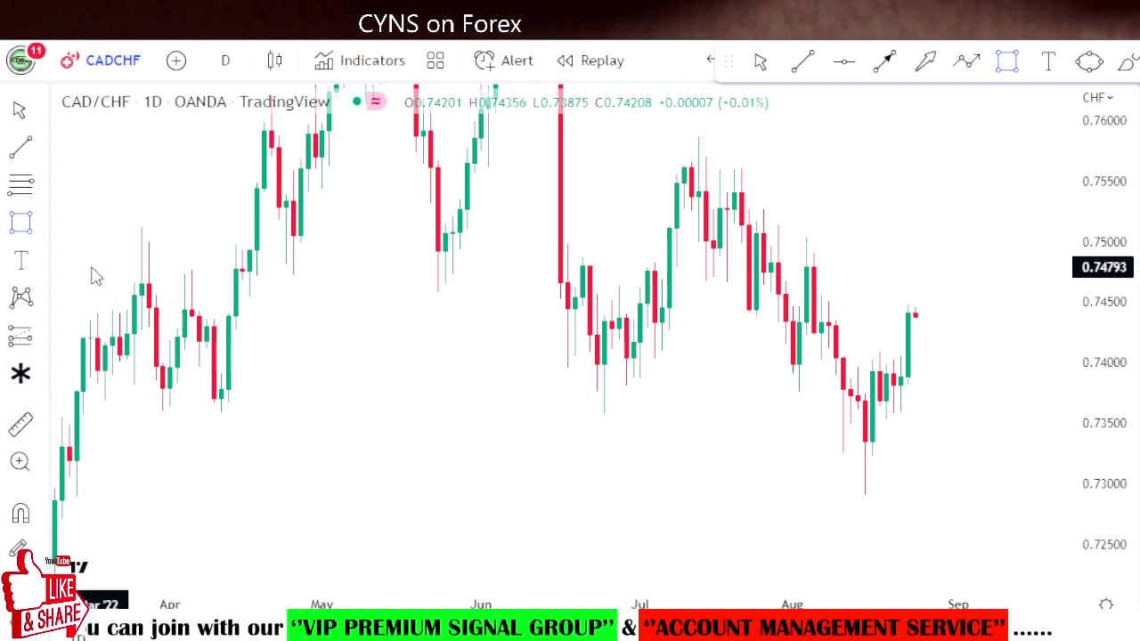
Draw a pink zone at about 0.7475 across the chart and circle the four candles touching it
{"action": "left_click_drag", "start_coordinate": [92, 269], "coordinate": [1038, 287]}
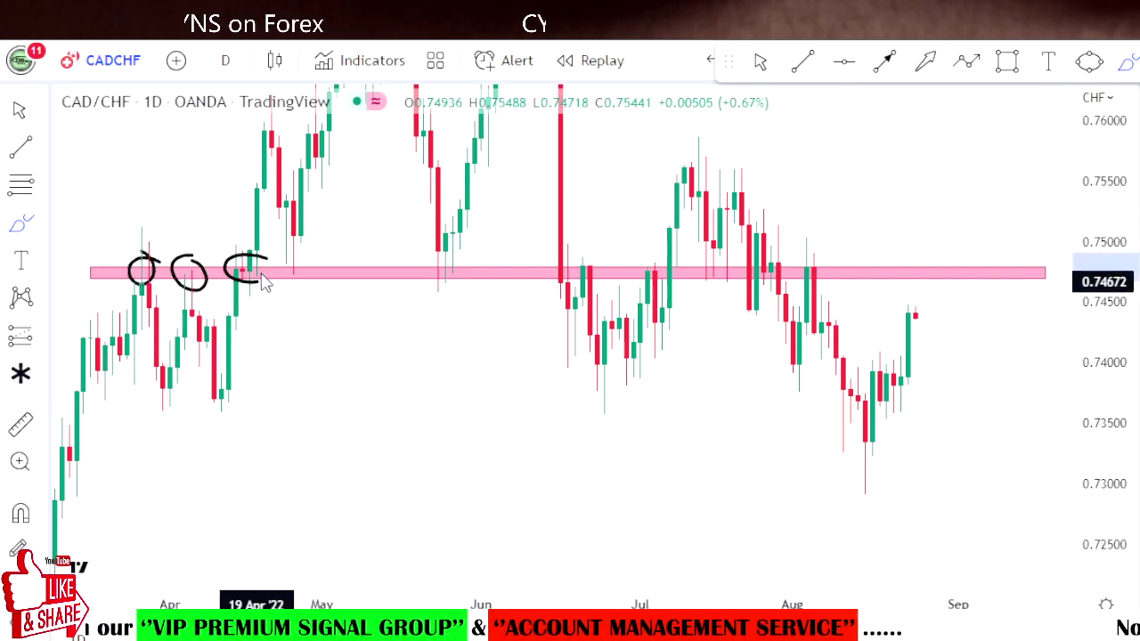
{"action": "mouse_move", "coordinate": [261, 278]}
{"action": "left_mouse_down"}
{"action": "mouse_move", "coordinate": [264, 259]}
{"action": "mouse_move", "coordinate": [306, 263]}
{"action": "left_mouse_up"}
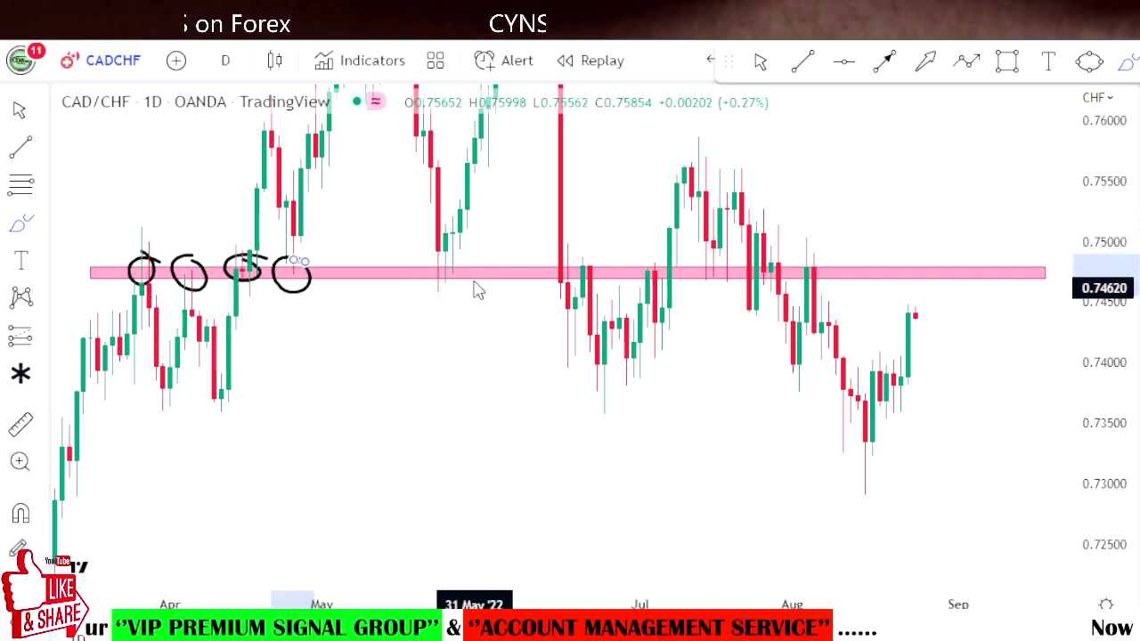
{"action": "left_click_drag", "start_coordinate": [465, 270], "coordinate": [448, 259]}
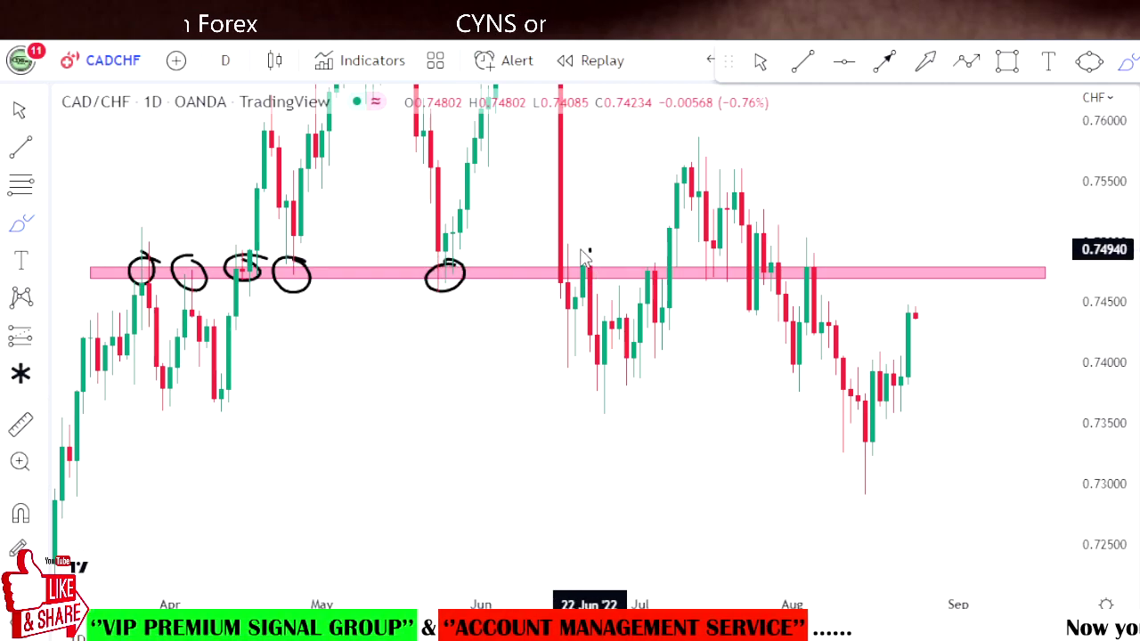
{"action": "left_click_drag", "start_coordinate": [600, 264], "coordinate": [584, 239]}
{"action": "mouse_move", "coordinate": [635, 272]}
{"action": "left_mouse_down"}
{"action": "mouse_move", "coordinate": [657, 256]}
{"action": "mouse_move", "coordinate": [836, 265]}
{"action": "left_mouse_up"}
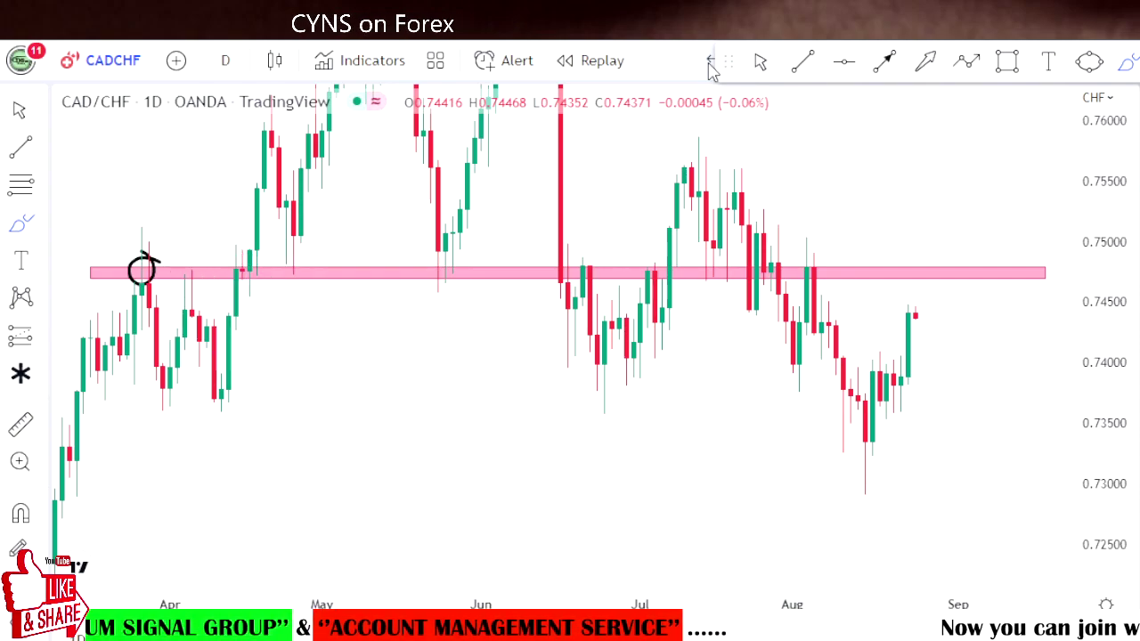
Shift the chart left and draw a second pink rectangle around 0.7385 from mid-June onward
{"action": "scroll", "coordinate": [674, 427], "scroll_direction": "up", "scroll_amount": 5}
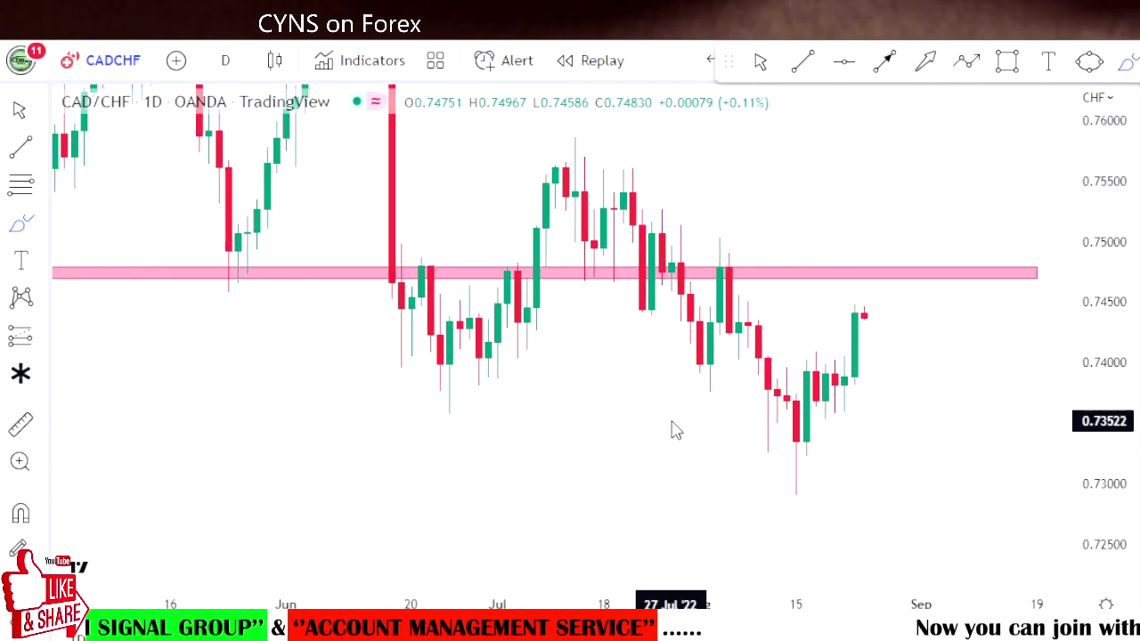
{"action": "scroll", "coordinate": [642, 387], "scroll_direction": "down", "scroll_amount": 2}
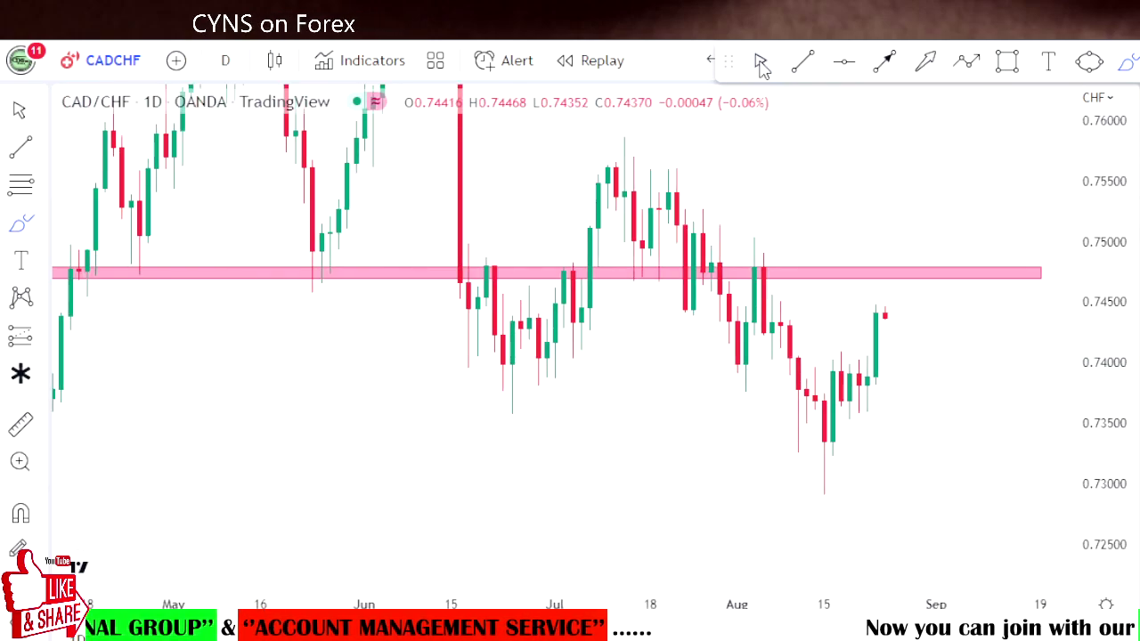
{"action": "left_click_drag", "start_coordinate": [898, 219], "coordinate": [627, 233]}
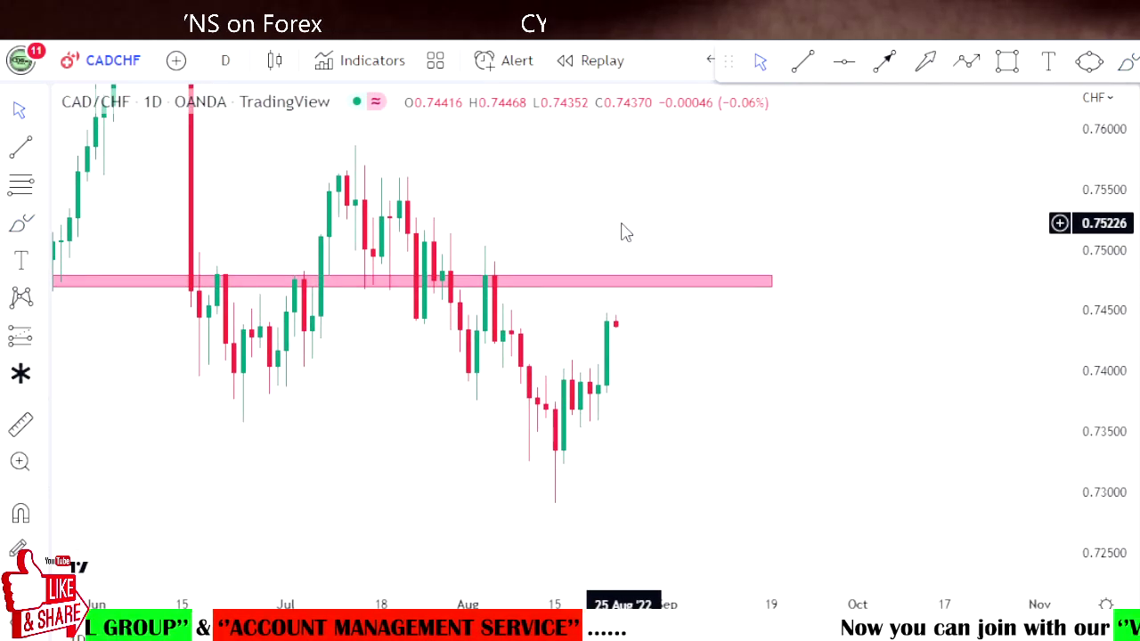
{"action": "left_click", "coordinate": [1007, 61]}
{"action": "mouse_move", "coordinate": [191, 382]}
{"action": "left_mouse_down"}
{"action": "mouse_move", "coordinate": [364, 418]}
{"action": "mouse_move", "coordinate": [780, 403]}
{"action": "mouse_move", "coordinate": [784, 377]}
{"action": "left_mouse_up"}
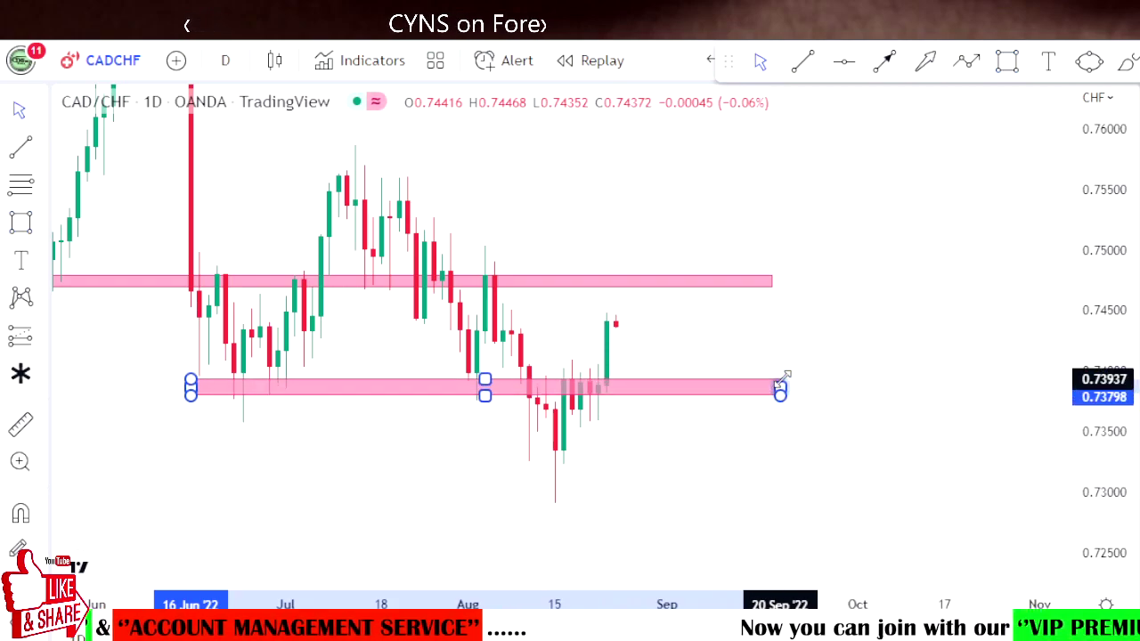
{"action": "left_click", "coordinate": [844, 374]}
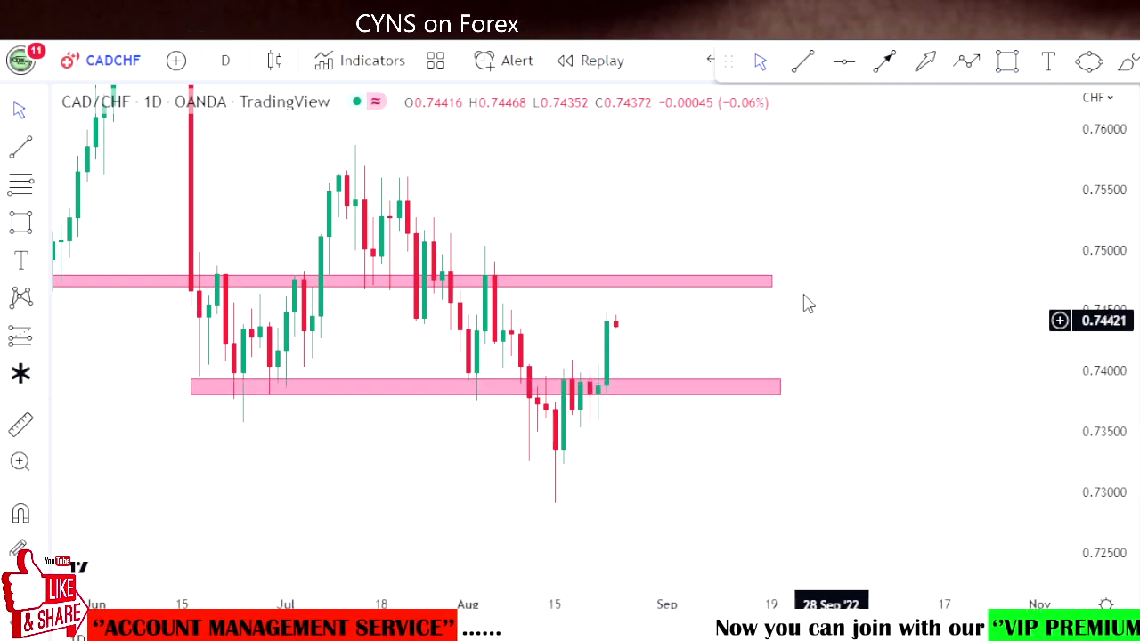
Place a Head and Shoulders pattern from the July peak, alternating between the zones, ending in a projected rise
{"action": "left_click", "coordinate": [62, 285]}
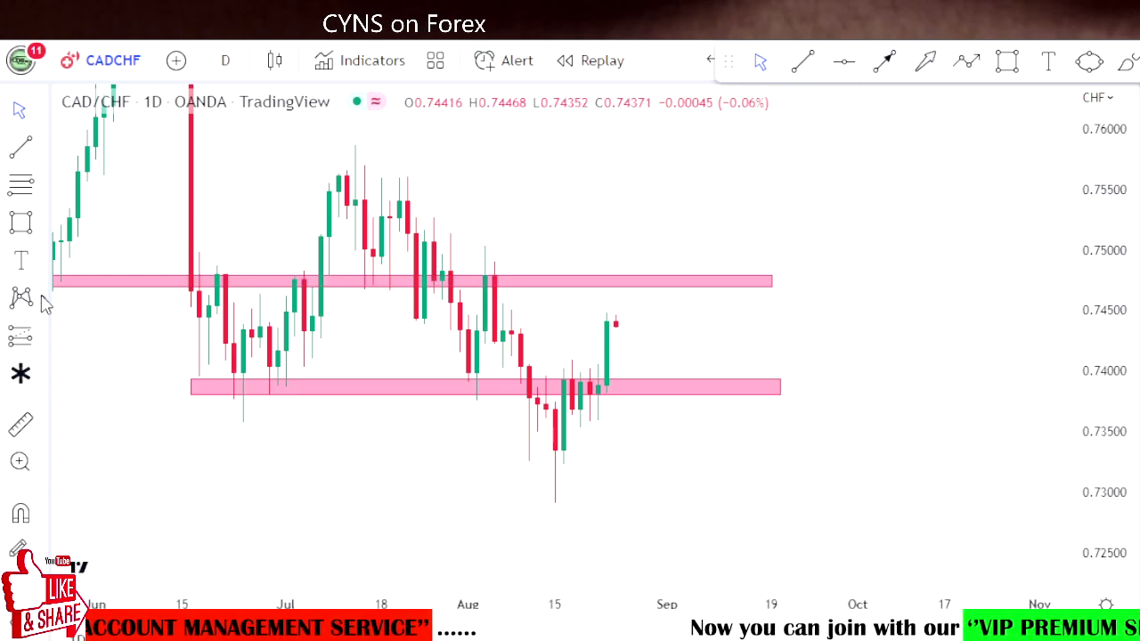
{"action": "left_click", "coordinate": [42, 302]}
{"action": "left_click", "coordinate": [134, 343]}
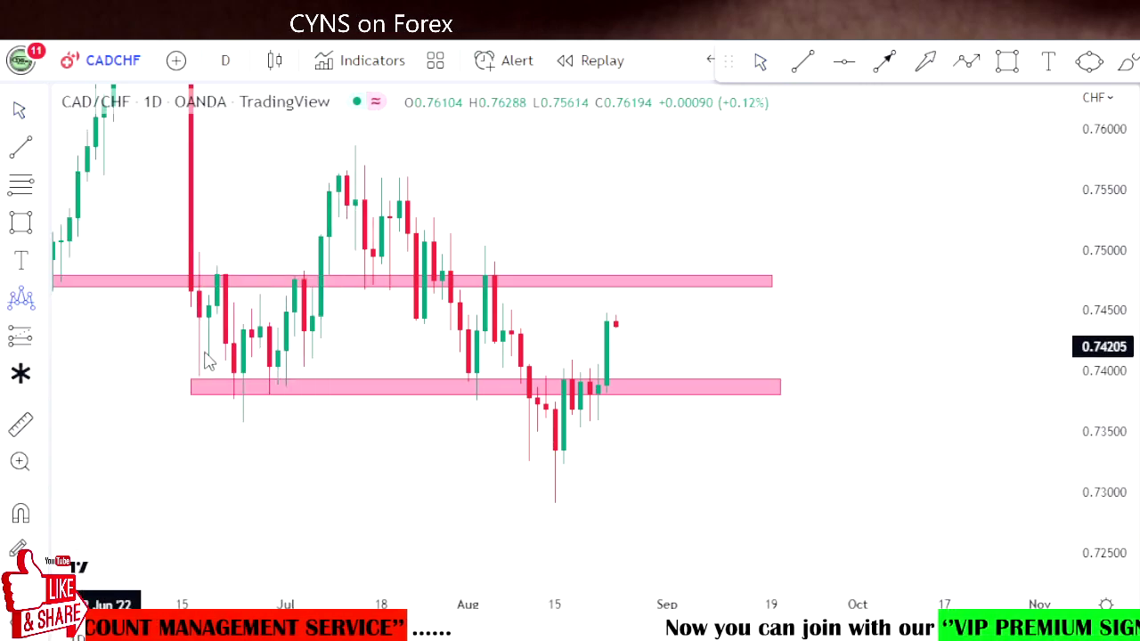
{"action": "left_click", "coordinate": [407, 176]}
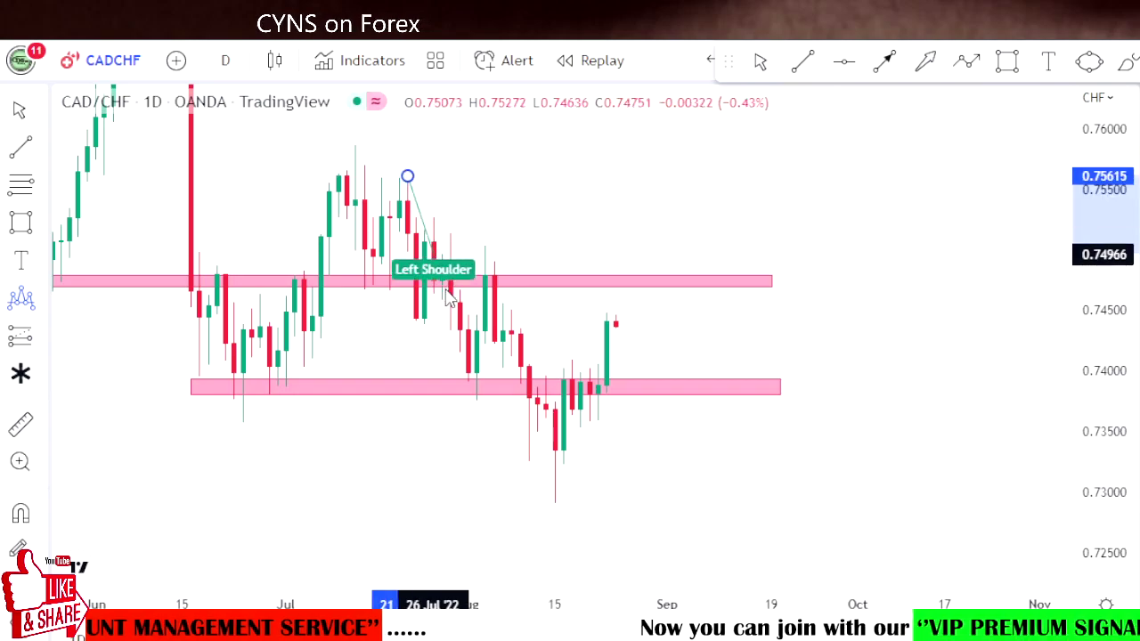
{"action": "left_click", "coordinate": [469, 391]}
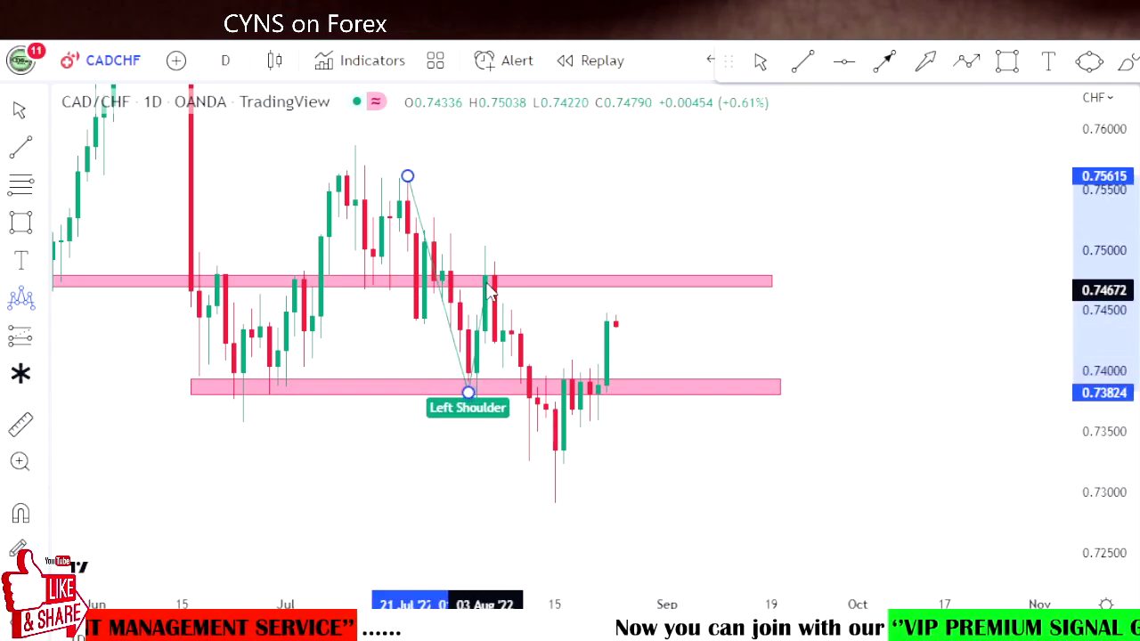
{"action": "left_click", "coordinate": [502, 290]}
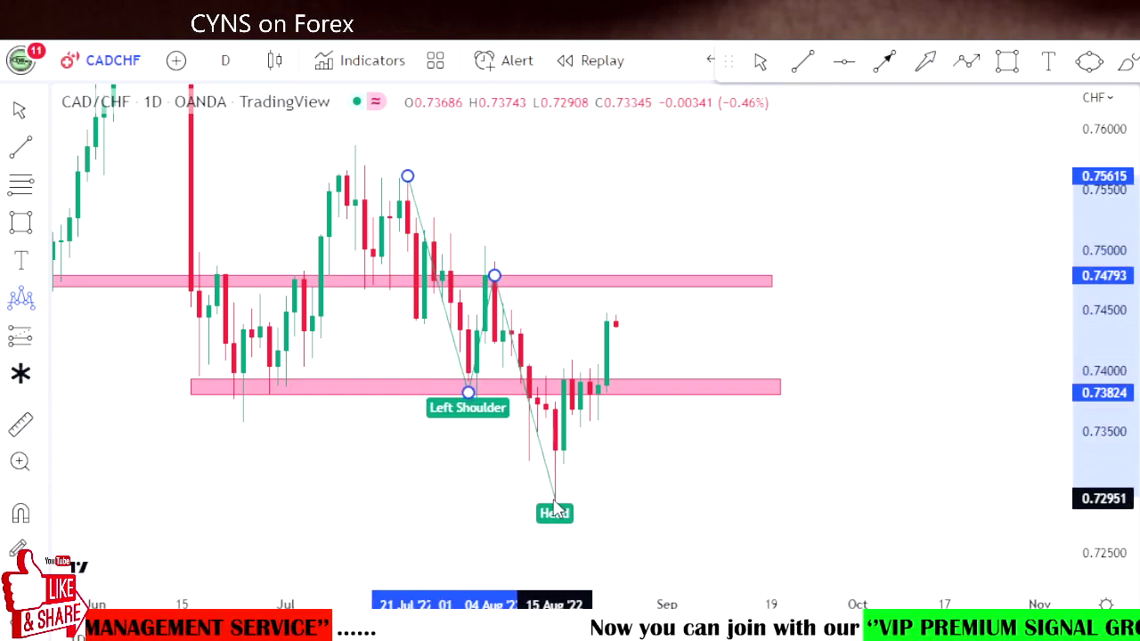
{"action": "left_click", "coordinate": [617, 278]}
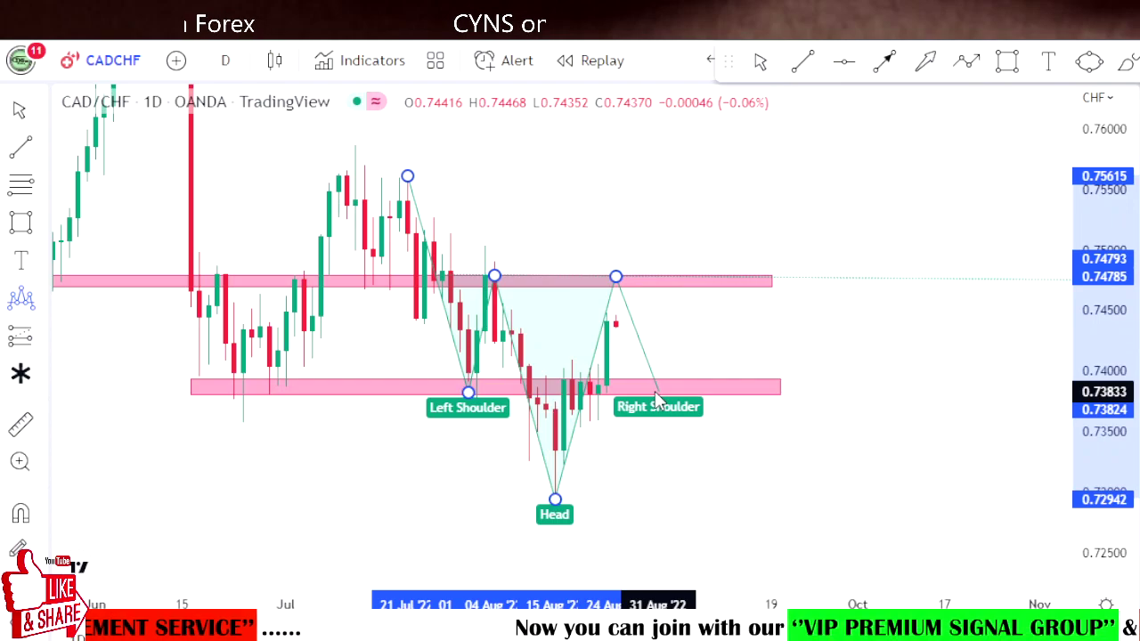
{"action": "left_click", "coordinate": [657, 395]}
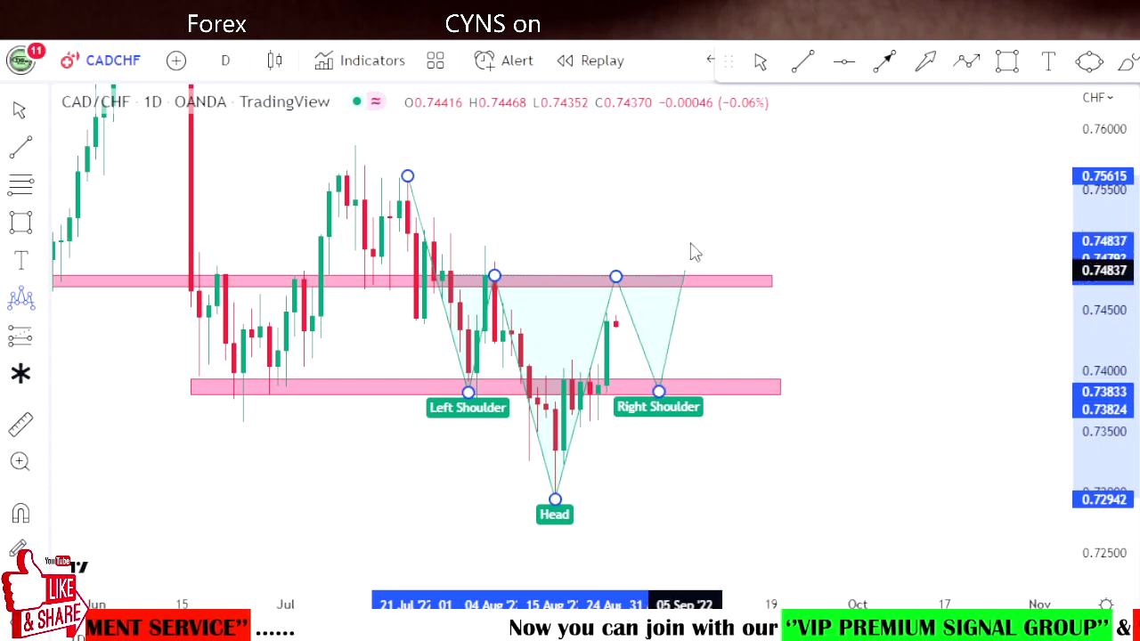
{"action": "left_click", "coordinate": [731, 191]}
{"action": "scroll", "coordinate": [842, 224], "scroll_direction": "up", "scroll_amount": 1}
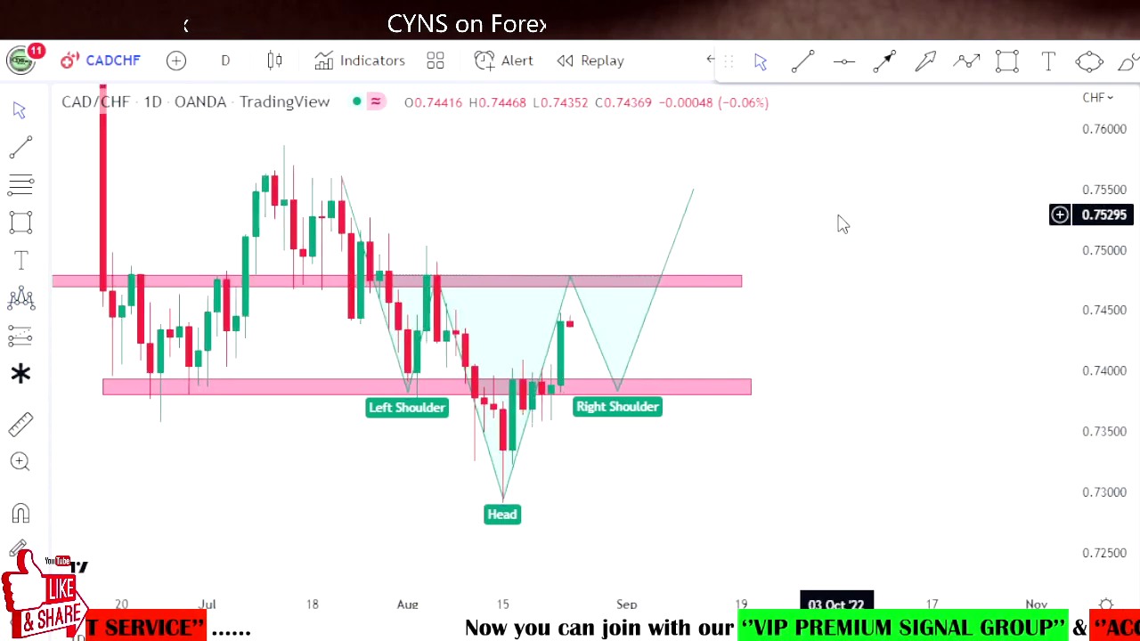
{"action": "left_click", "coordinate": [1128, 67]}
Brush circles around the Left Shoulder and Head lows, undoing the extra sketched price path
{"action": "mouse_move", "coordinate": [415, 379]}
{"action": "left_mouse_down"}
{"action": "mouse_move", "coordinate": [431, 424]}
{"action": "mouse_move", "coordinate": [424, 385]}
{"action": "left_mouse_up"}
{"action": "left_click_drag", "start_coordinate": [519, 466], "coordinate": [514, 479]}
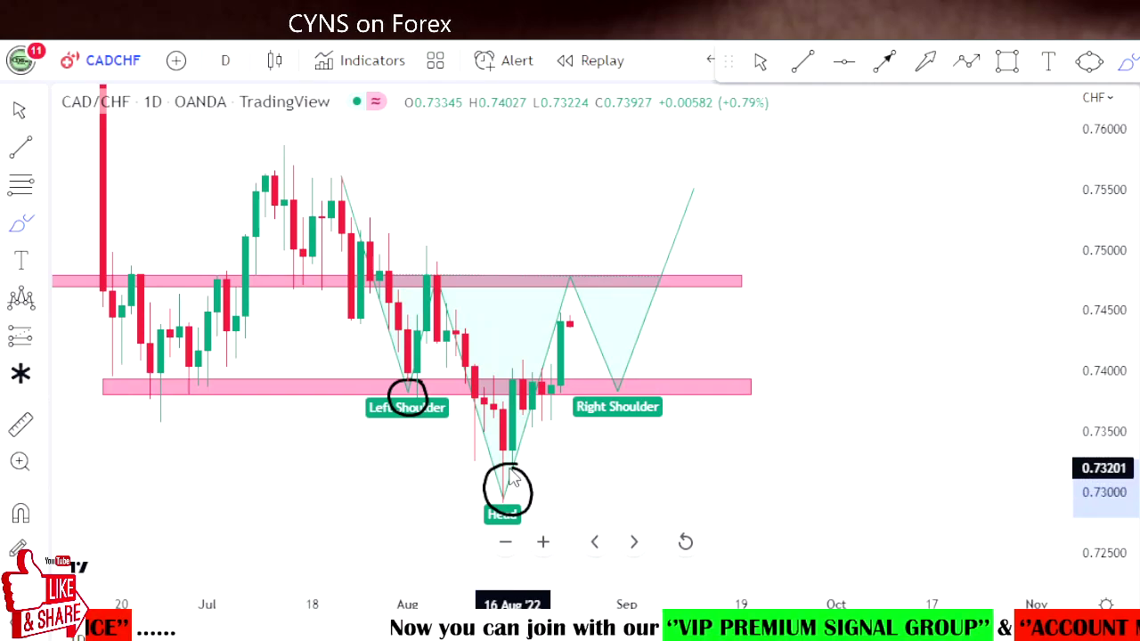
{"action": "mouse_move", "coordinate": [561, 307]}
{"action": "left_mouse_down"}
{"action": "mouse_move", "coordinate": [599, 351]}
{"action": "mouse_move", "coordinate": [593, 398]}
{"action": "mouse_move", "coordinate": [675, 210]}
{"action": "mouse_move", "coordinate": [665, 216]}
{"action": "mouse_move", "coordinate": [703, 243]}
{"action": "left_mouse_up"}
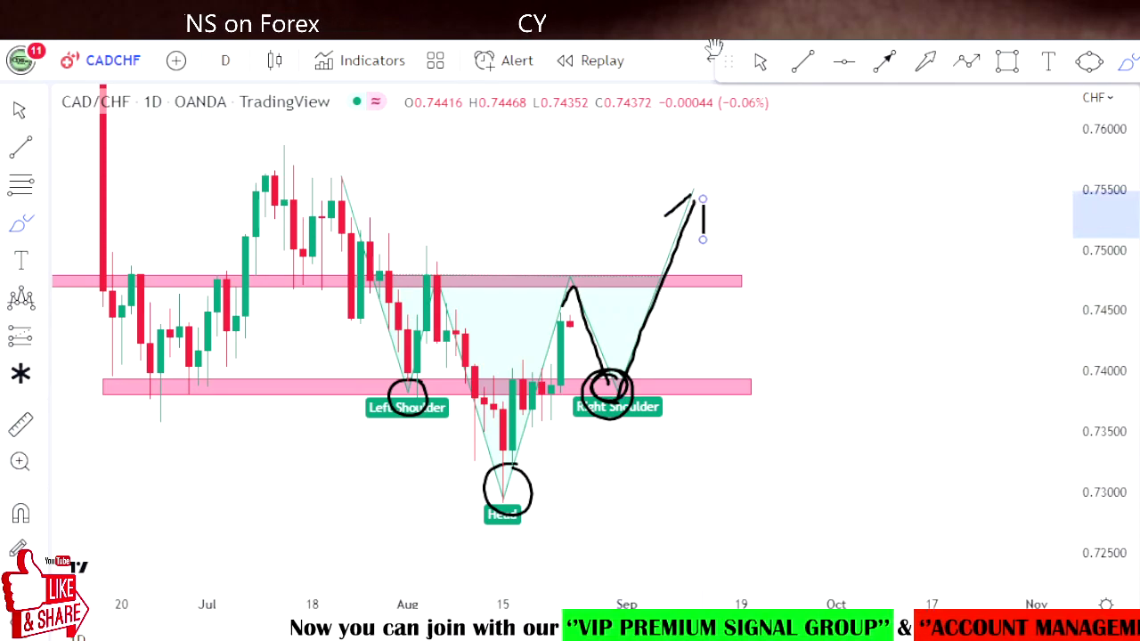
{"action": "key", "text": "ctrl+z"}
{"action": "key", "text": "ctrl+z"}
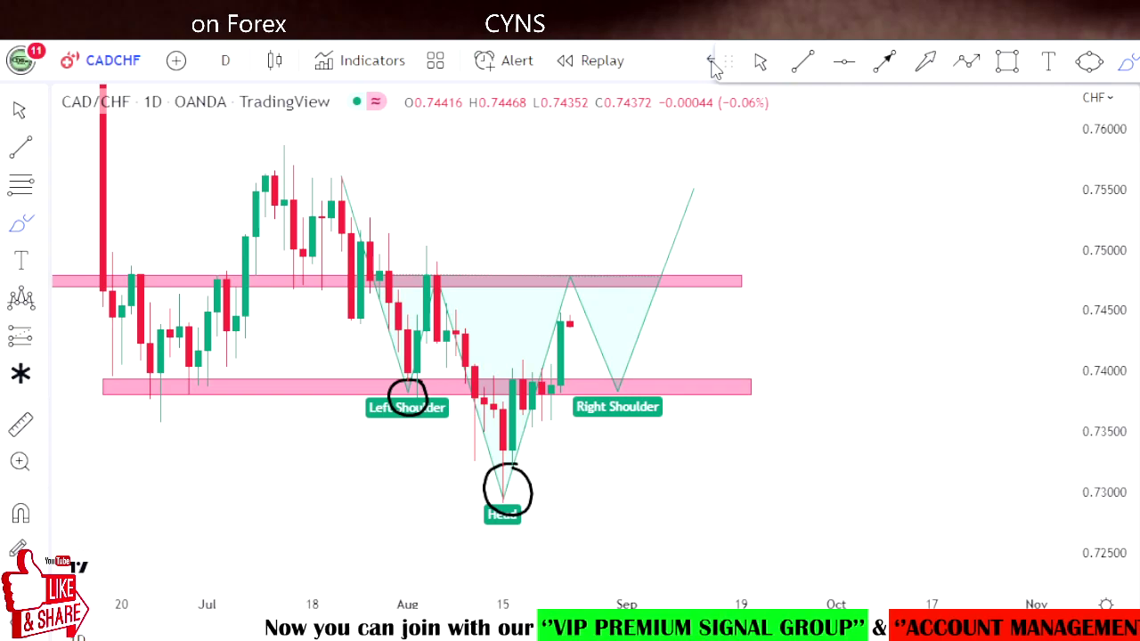
Undo the head-and-shoulders drawing and switch CAD/CHF to 4-hour candles
{"action": "left_click", "coordinate": [712, 63]}
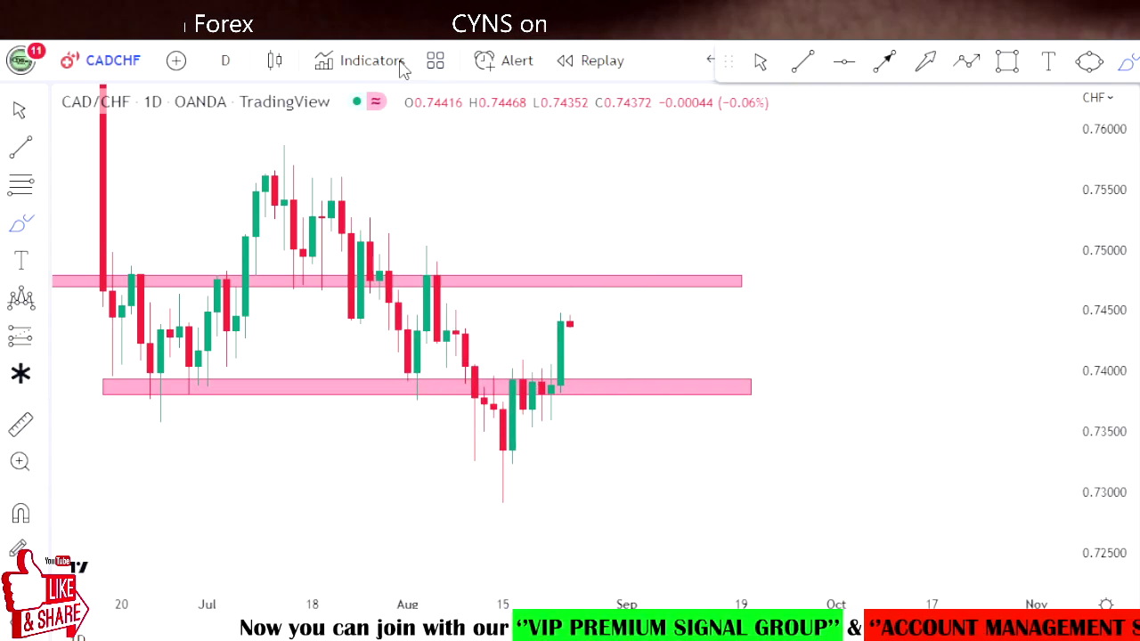
{"action": "left_click", "coordinate": [226, 62]}
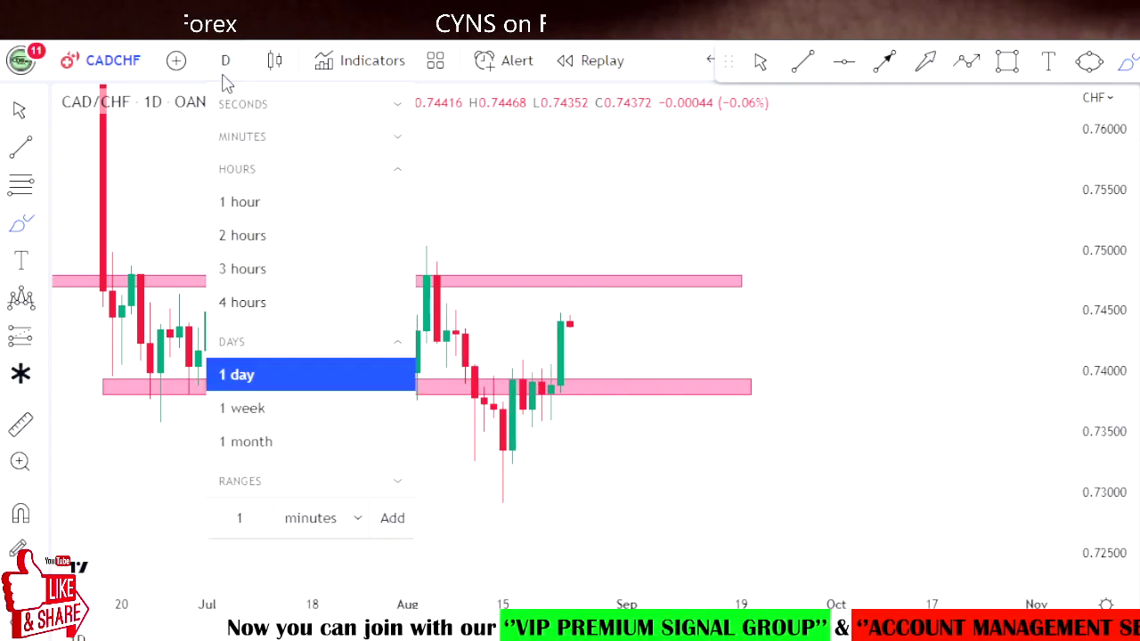
{"action": "left_click", "coordinate": [241, 303]}
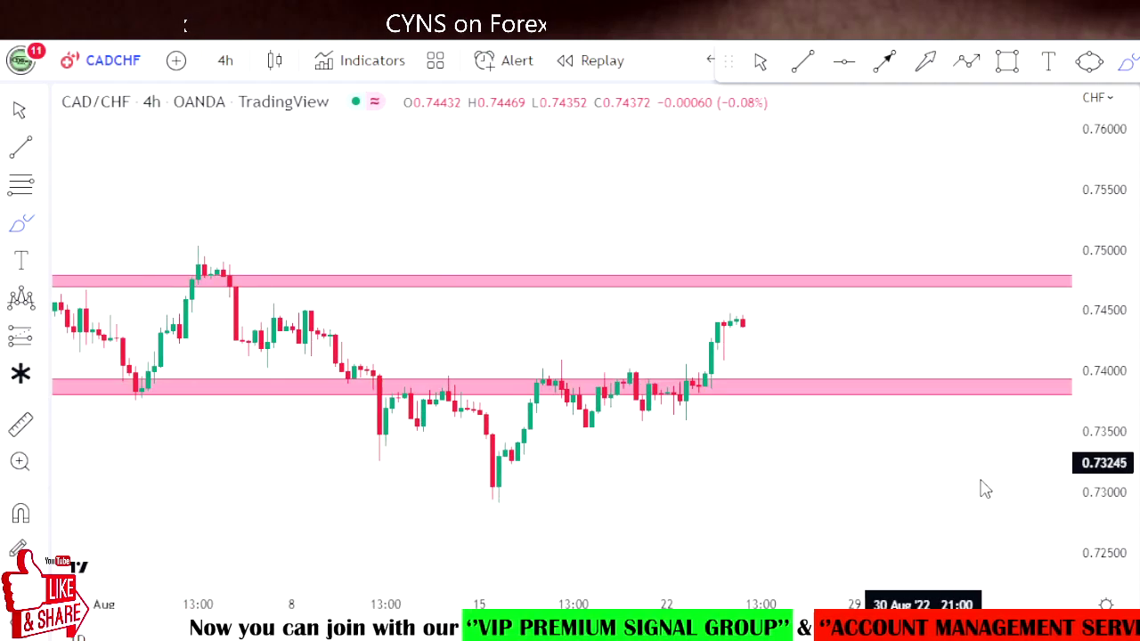
Rescale and pan to centre both pink zones, then anchor a trend line at the consolidation highs
{"action": "left_click_drag", "start_coordinate": [1109, 507], "coordinate": [1135, 423]}
{"action": "scroll", "coordinate": [504, 388], "scroll_direction": "down", "scroll_amount": 2}
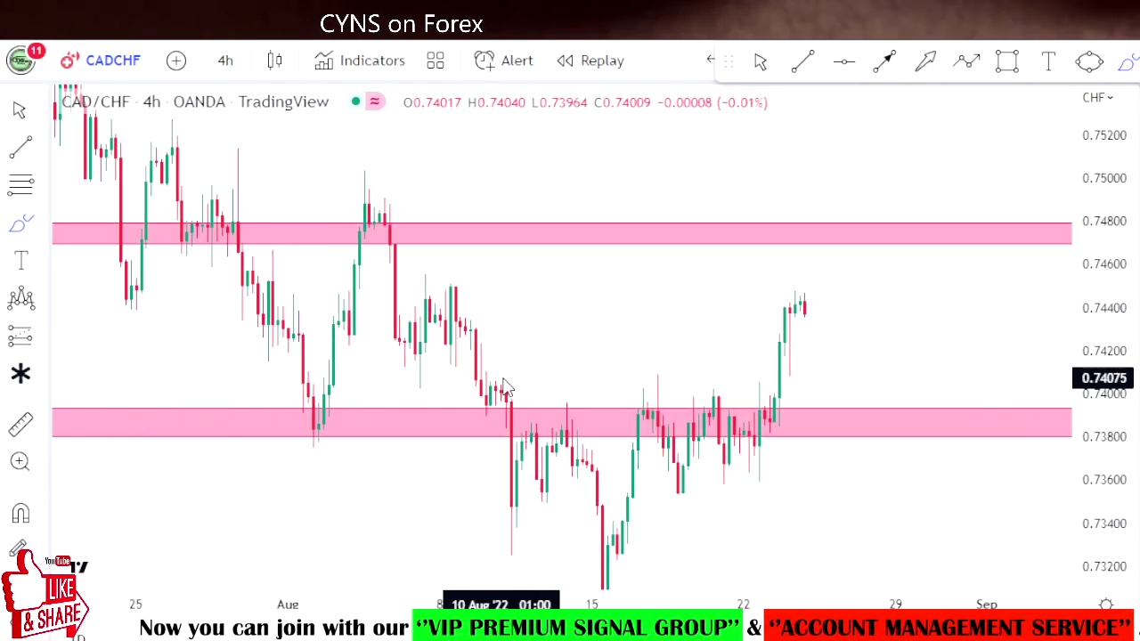
{"action": "scroll", "coordinate": [504, 387], "scroll_direction": "up", "scroll_amount": 1}
{"action": "scroll", "coordinate": [504, 387], "scroll_direction": "up", "scroll_amount": 1}
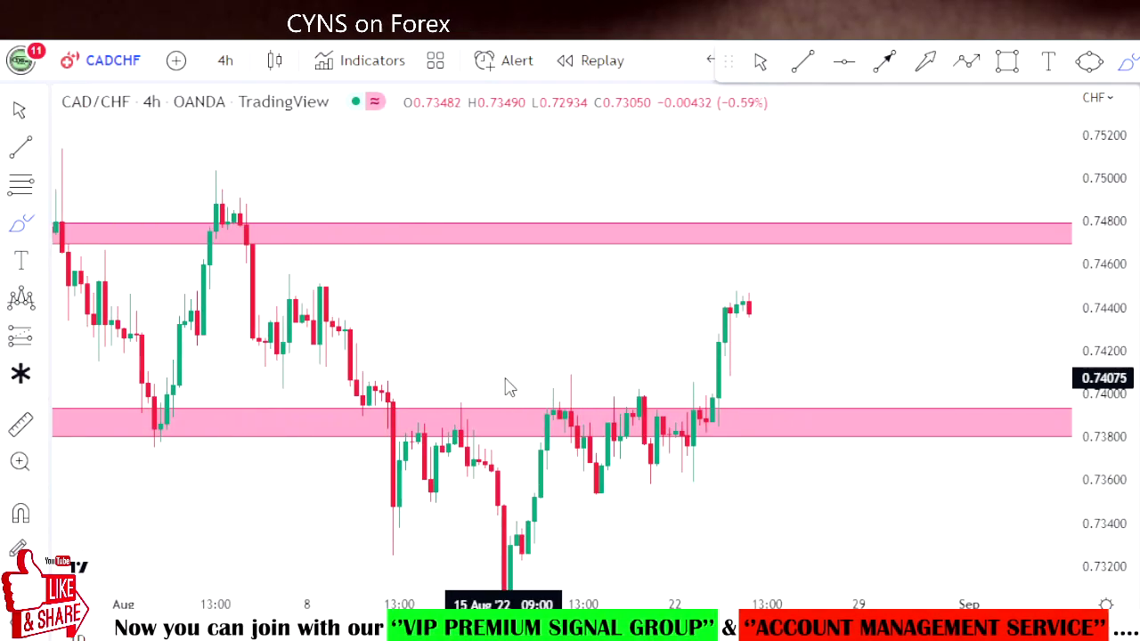
{"action": "scroll", "coordinate": [504, 387], "scroll_direction": "up", "scroll_amount": 1}
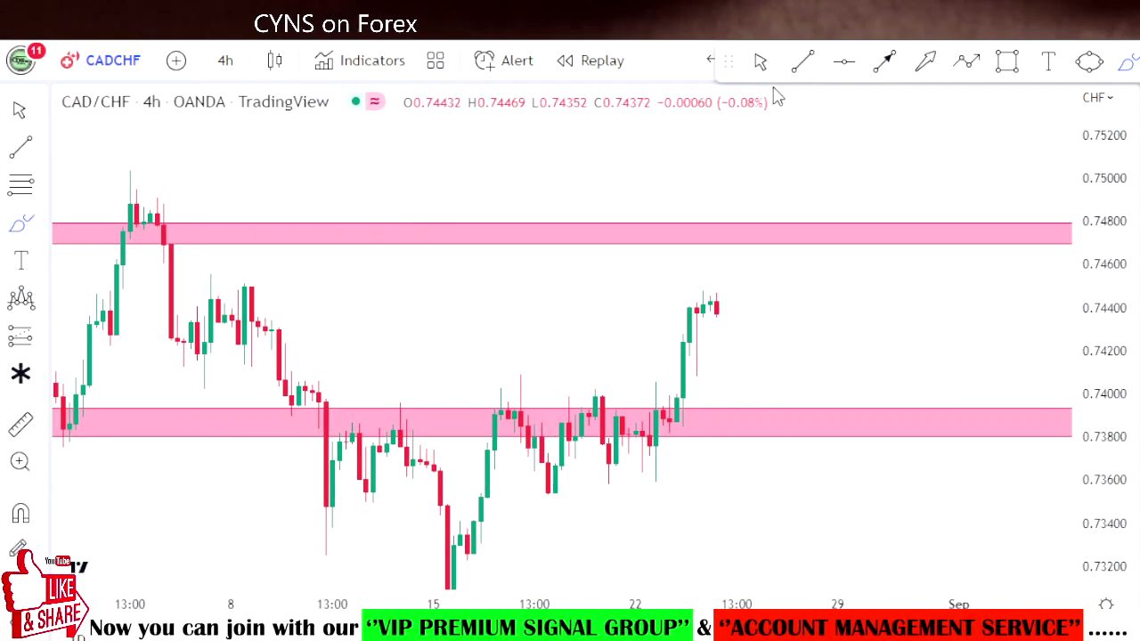
{"action": "left_click_drag", "start_coordinate": [885, 374], "coordinate": [870, 320]}
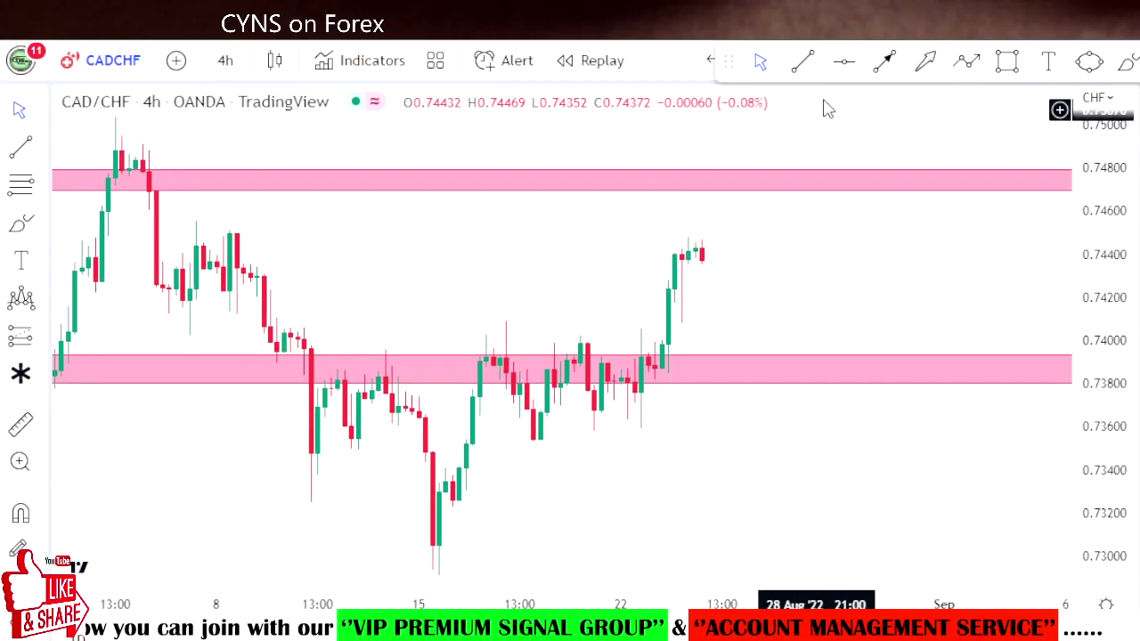
{"action": "left_click", "coordinate": [806, 64]}
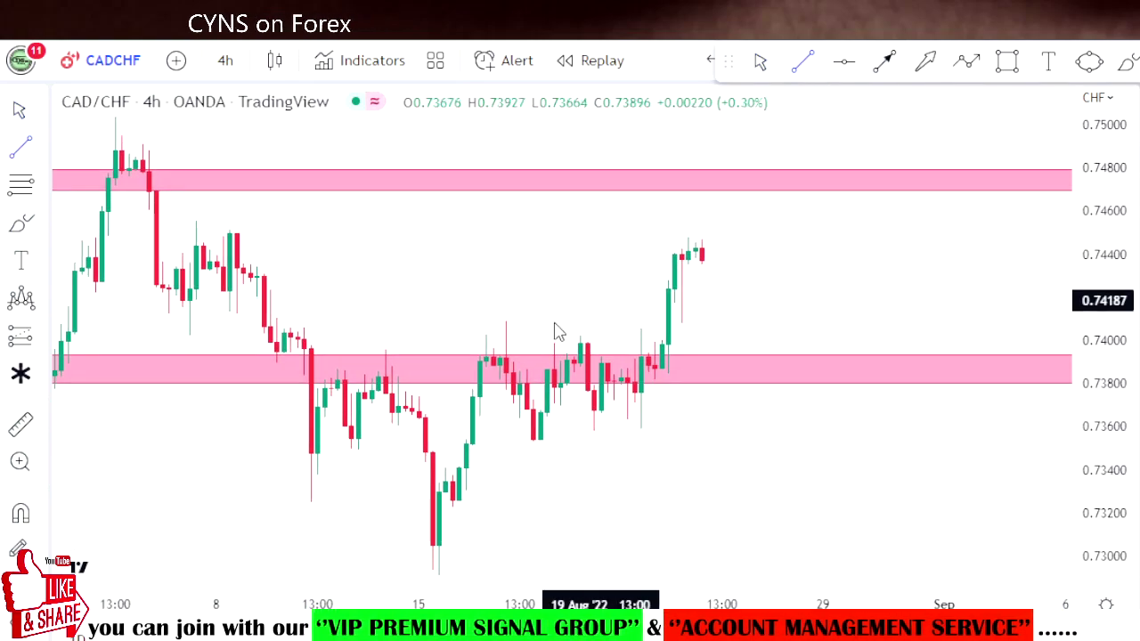
{"action": "left_click", "coordinate": [472, 335]}
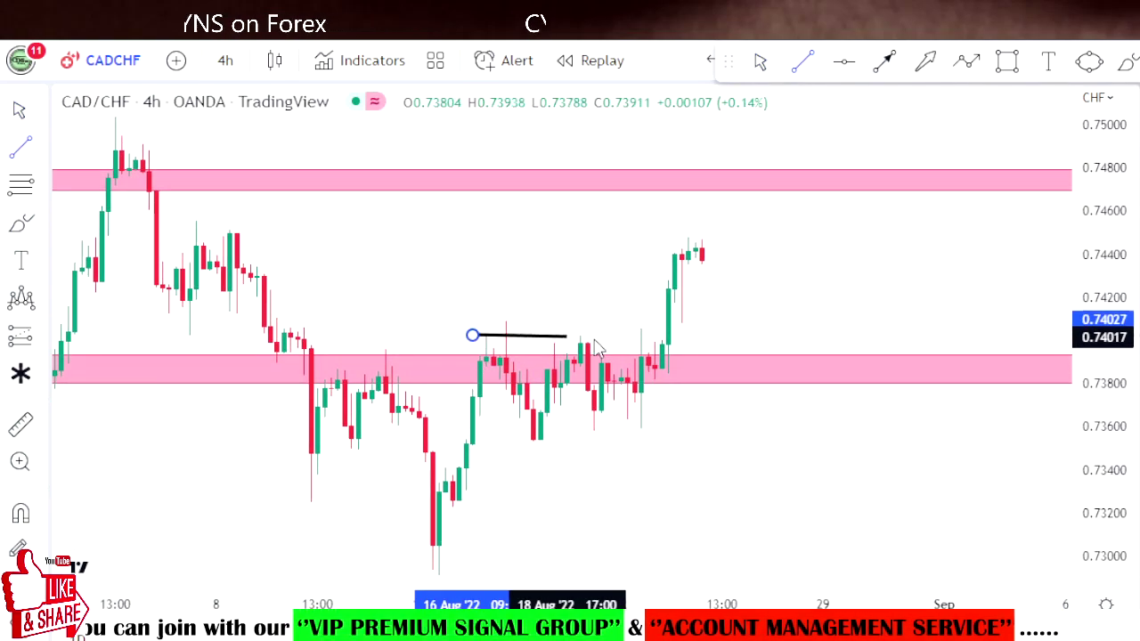
Finish the descending upper line and add a rising lower line under the lows to form a triangle
{"action": "left_click", "coordinate": [697, 352]}
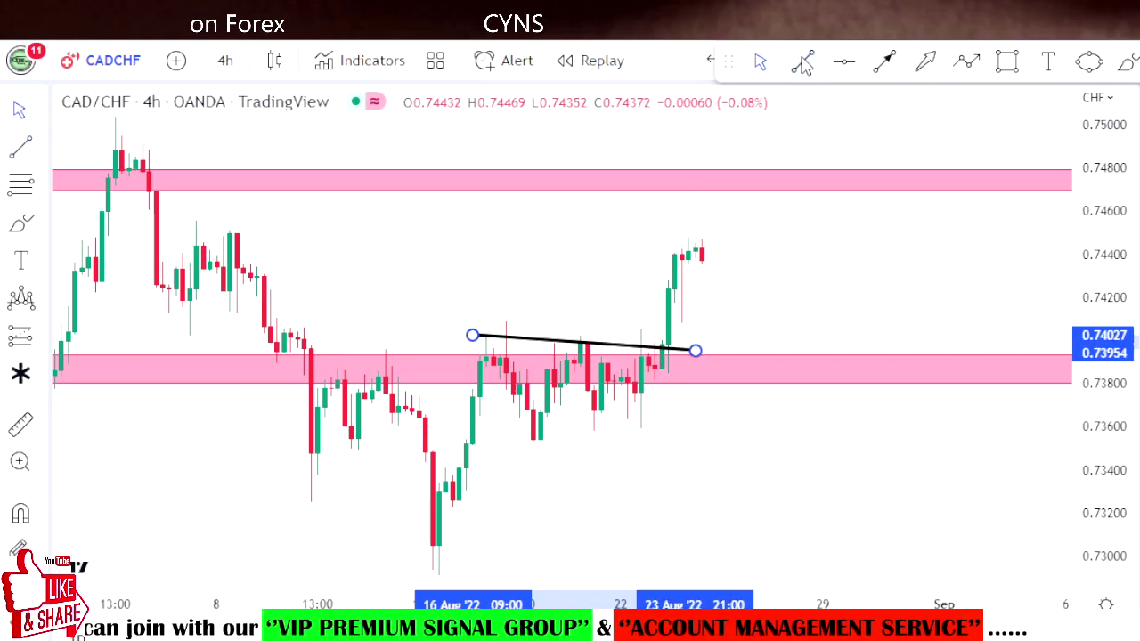
{"action": "left_click", "coordinate": [803, 64]}
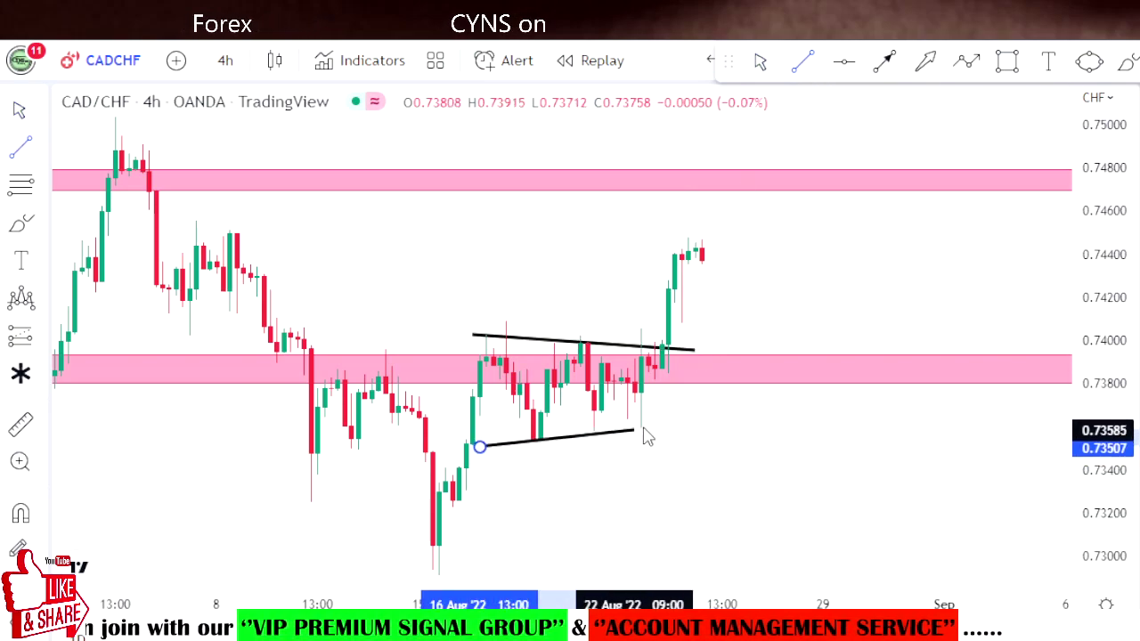
{"action": "left_click", "coordinate": [688, 419]}
Sketch a freehand breakout path rising from the low toward the upper zone
{"action": "left_click_drag", "start_coordinate": [819, 458], "coordinate": [810, 407]}
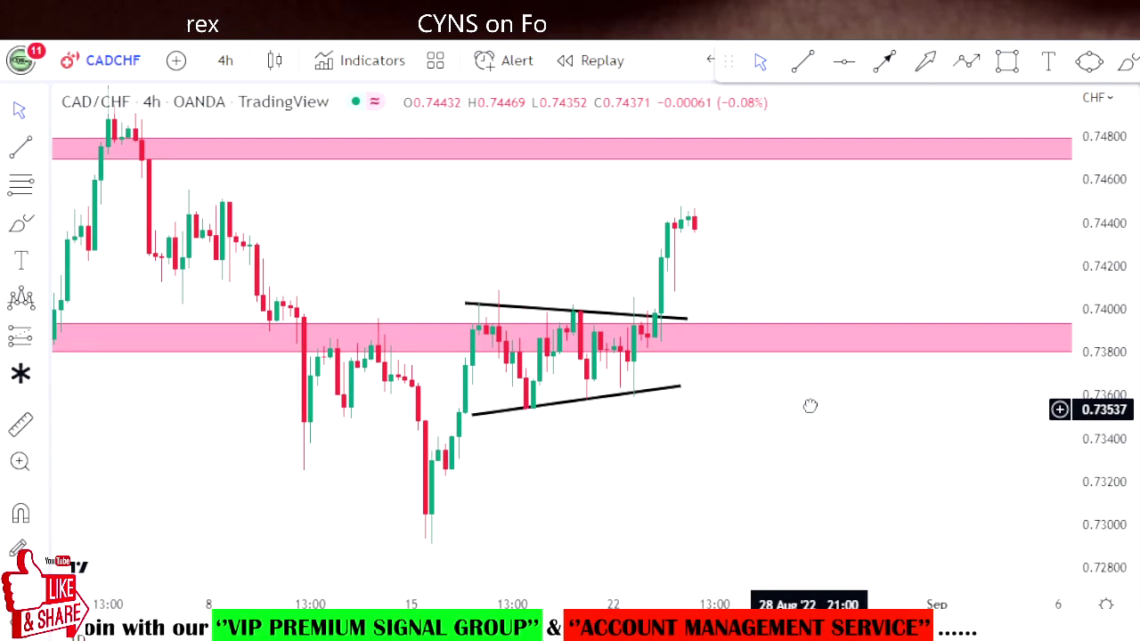
{"action": "left_click", "coordinate": [1128, 64]}
{"action": "mouse_move", "coordinate": [421, 534]}
{"action": "left_mouse_down"}
{"action": "mouse_move", "coordinate": [484, 331]}
{"action": "mouse_move", "coordinate": [566, 330]}
{"action": "mouse_move", "coordinate": [598, 403]}
{"action": "mouse_move", "coordinate": [693, 207]}
{"action": "mouse_move", "coordinate": [717, 200]}
{"action": "left_mouse_up"}
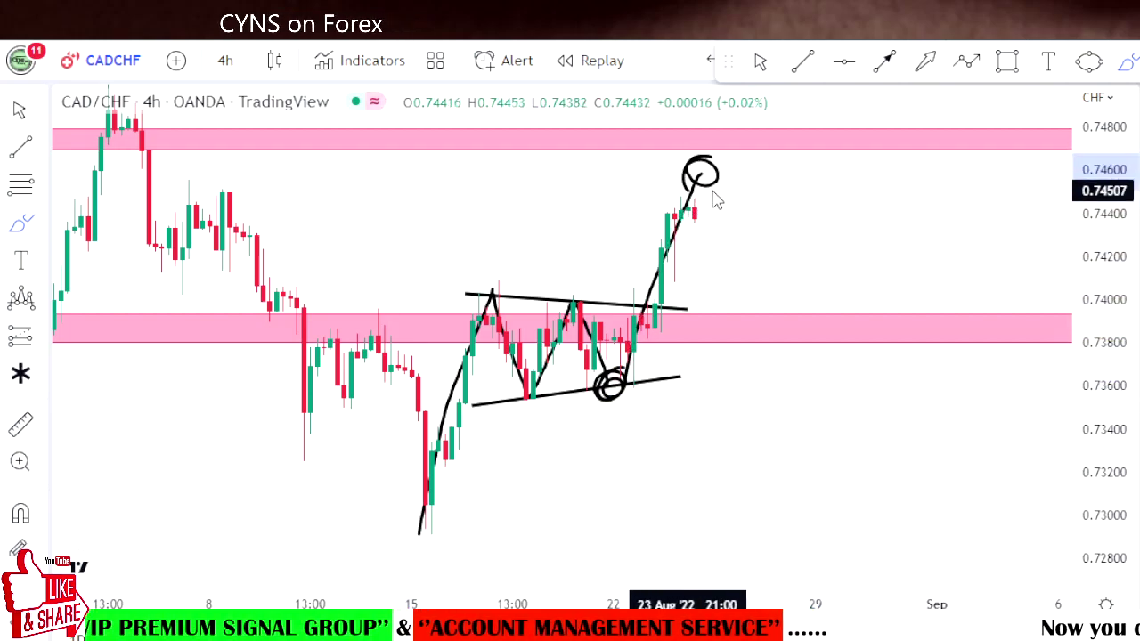
{"action": "left_click_drag", "start_coordinate": [711, 183], "coordinate": [796, 317]}
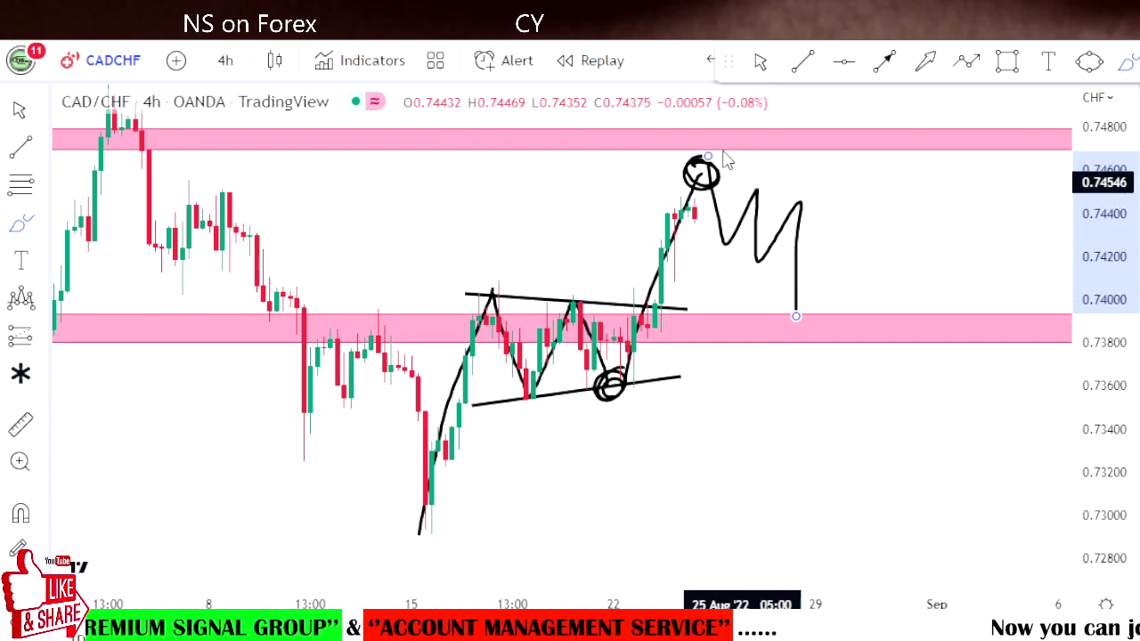
{"action": "left_click_drag", "start_coordinate": [715, 138], "coordinate": [849, 225]}
{"action": "mouse_move", "coordinate": [658, 217]}
{"action": "left_mouse_down"}
{"action": "mouse_move", "coordinate": [806, 305]}
{"action": "mouse_move", "coordinate": [887, 108]}
{"action": "mouse_move", "coordinate": [859, 119]}
{"action": "mouse_move", "coordinate": [896, 127]}
{"action": "left_mouse_up"}
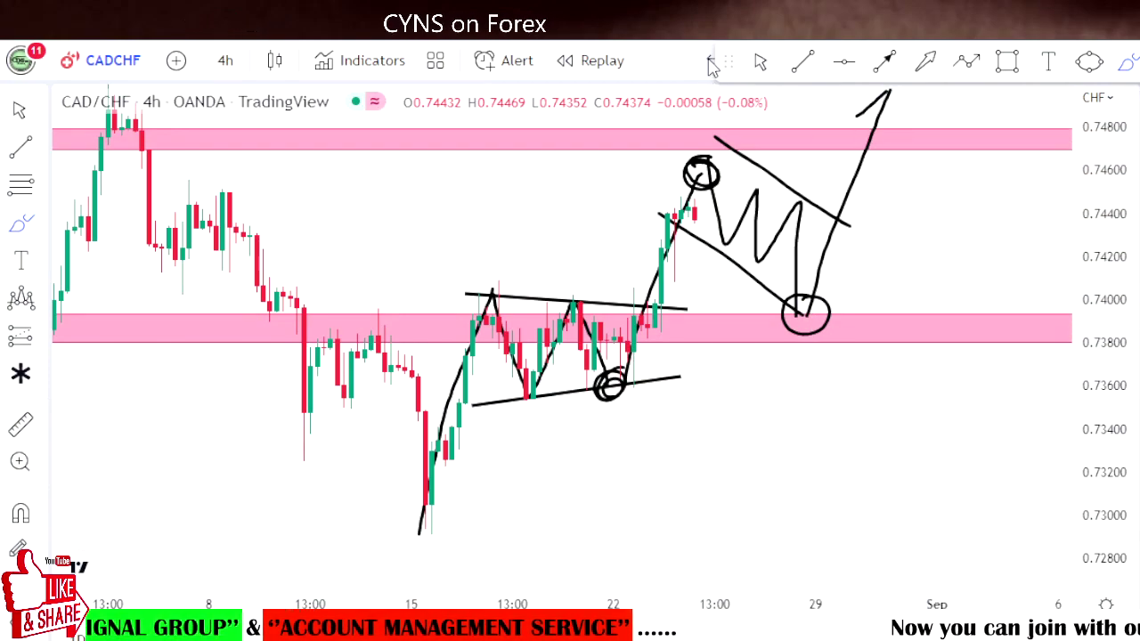
{"action": "key", "text": "ctrl+z"}
{"action": "key", "text": "ctrl+z"}
{"action": "key", "text": "ctrl+z"}
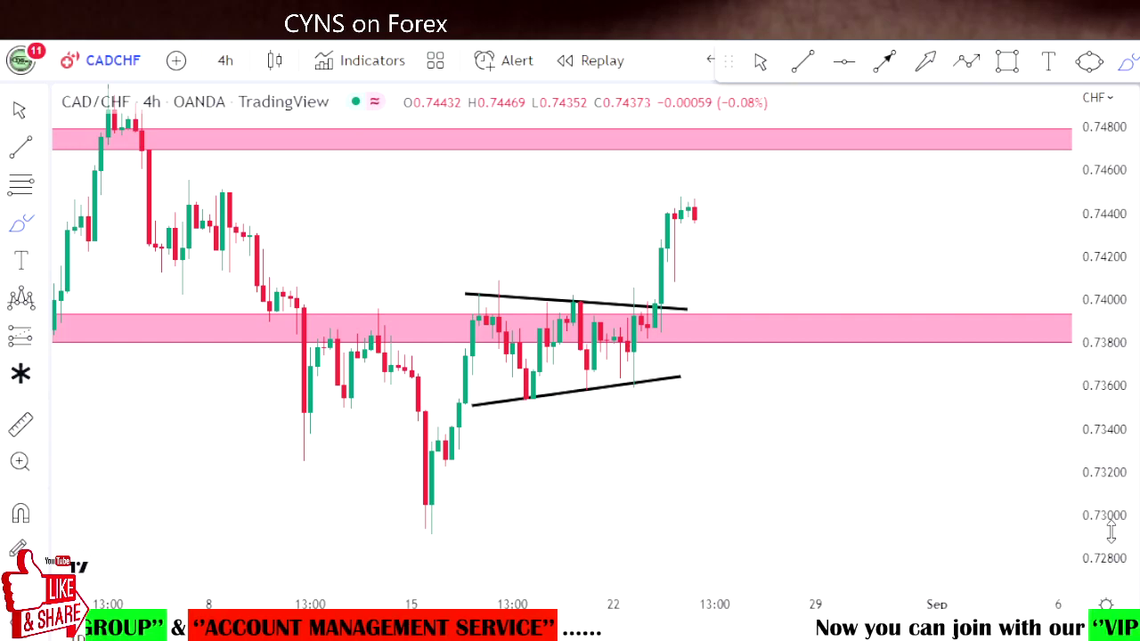
Rescale and recentre the chart, then draw an arrow line from the last candle coloured dark maroon
{"action": "left_click_drag", "start_coordinate": [1111, 472], "coordinate": [1112, 508]}
{"action": "scroll", "coordinate": [962, 603], "scroll_direction": "up", "scroll_amount": 1}
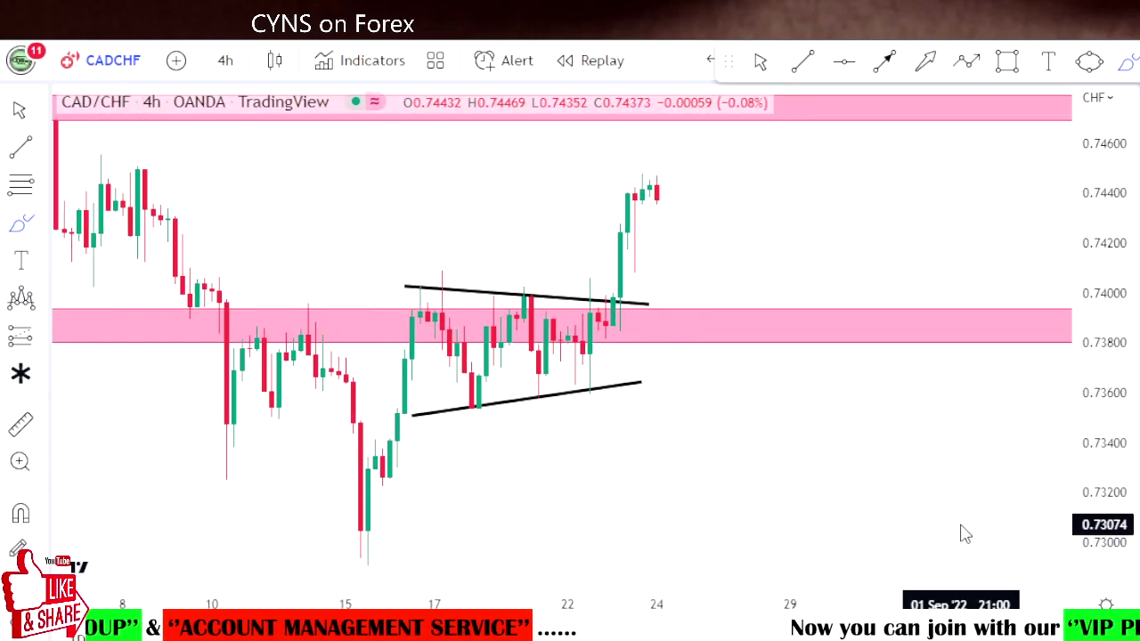
{"action": "left_click_drag", "start_coordinate": [814, 279], "coordinate": [794, 247]}
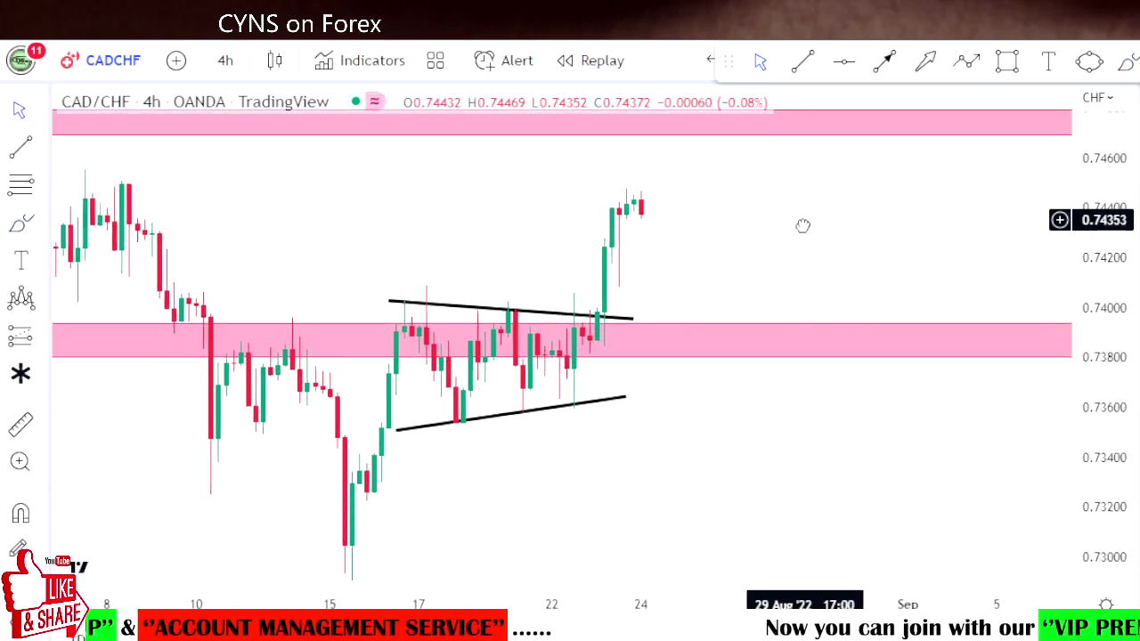
{"action": "left_click", "coordinate": [884, 60]}
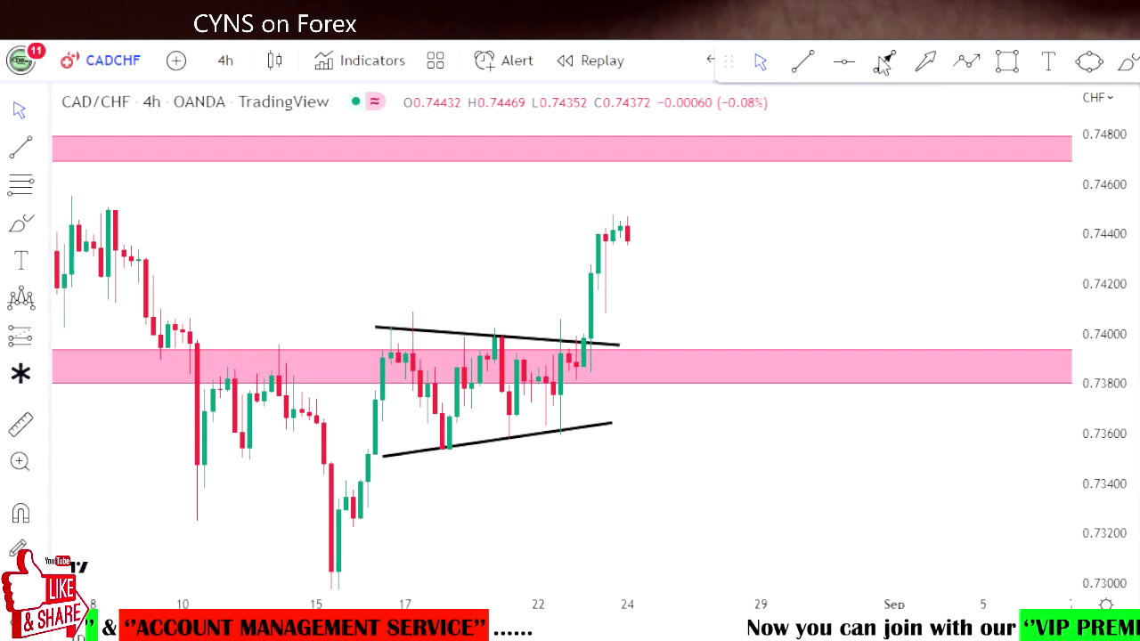
{"action": "left_click", "coordinate": [646, 214]}
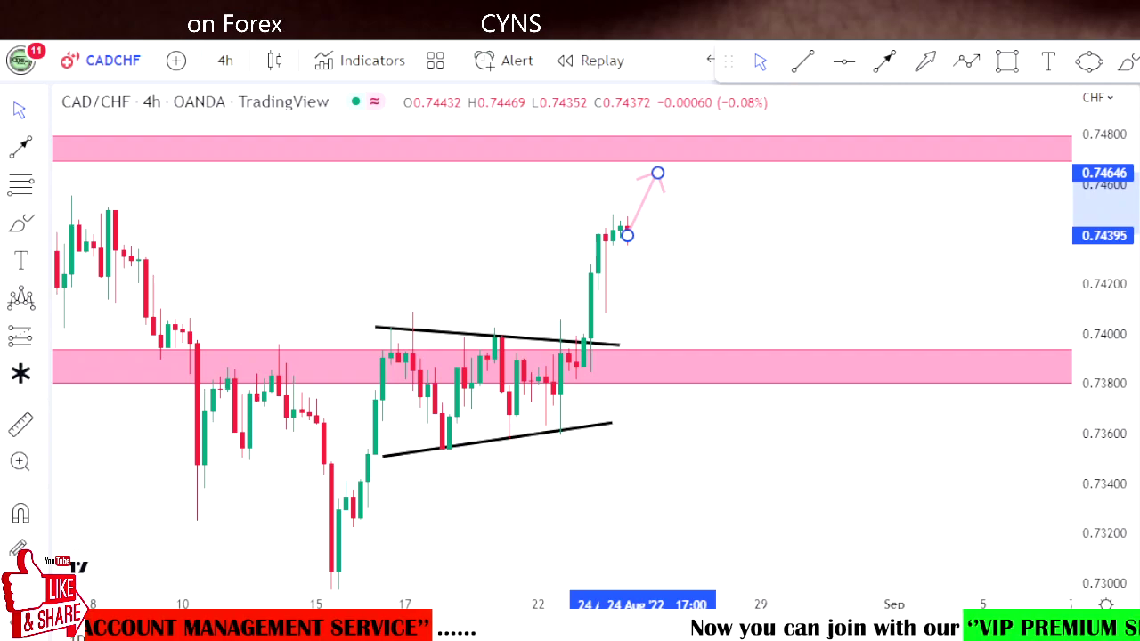
{"action": "left_click", "coordinate": [1044, 614]}
{"action": "left_click", "coordinate": [1067, 572]}
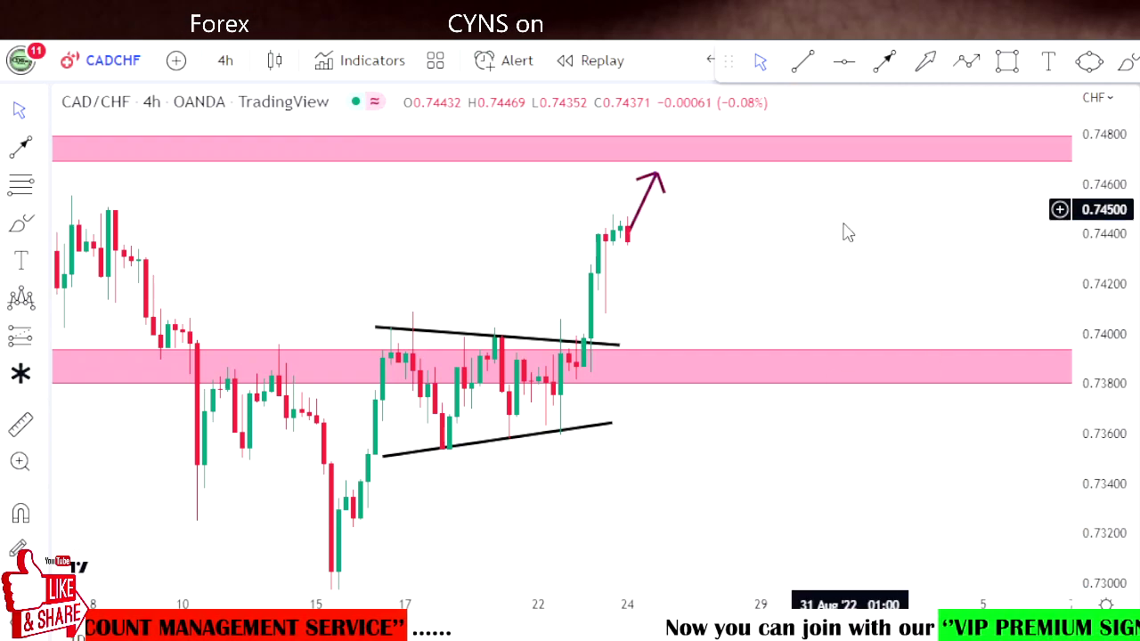
Draw an orange ellipse over the upper pink zone at the arrow's tip
{"action": "left_click_drag", "start_coordinate": [845, 229], "coordinate": [835, 237]}
{"action": "left_click", "coordinate": [1088, 59]}
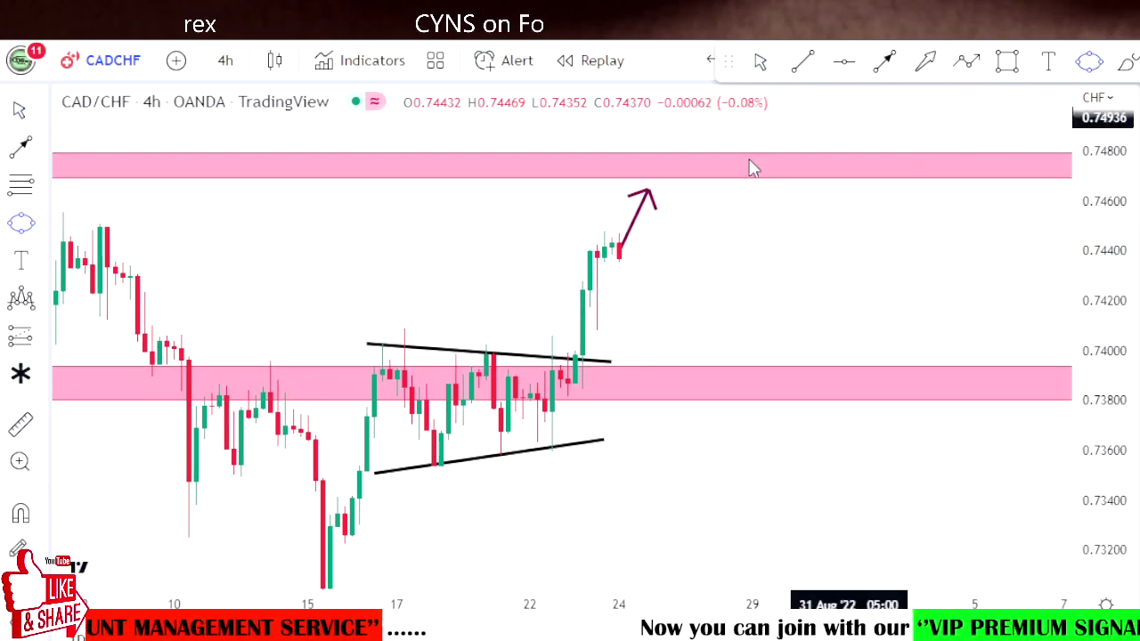
{"action": "left_click", "coordinate": [633, 220]}
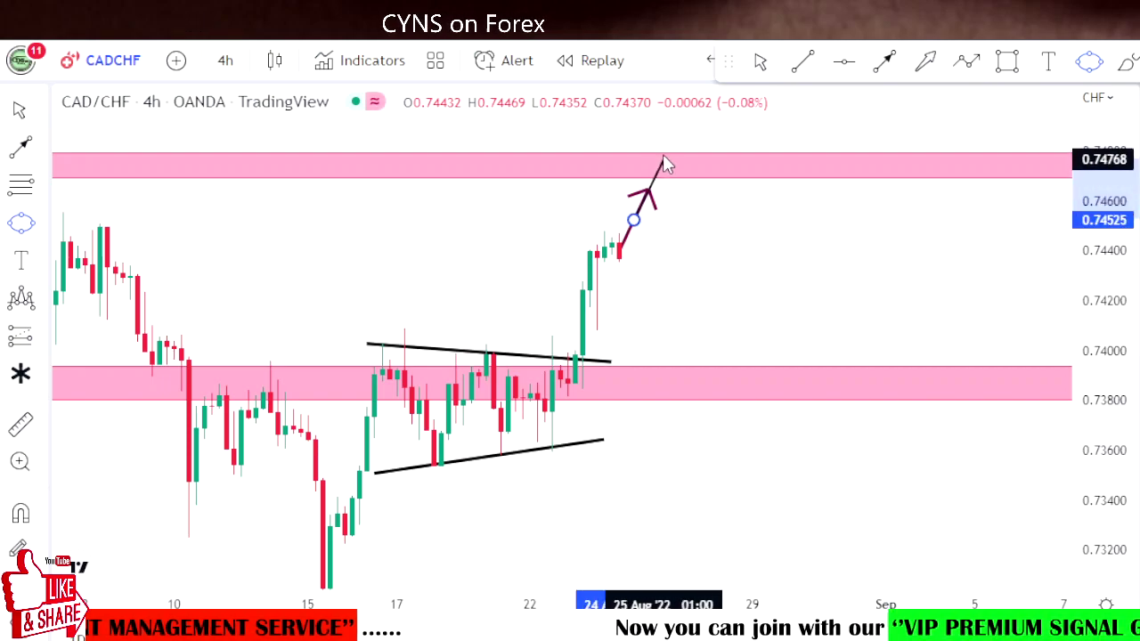
{"action": "left_click", "coordinate": [671, 144]}
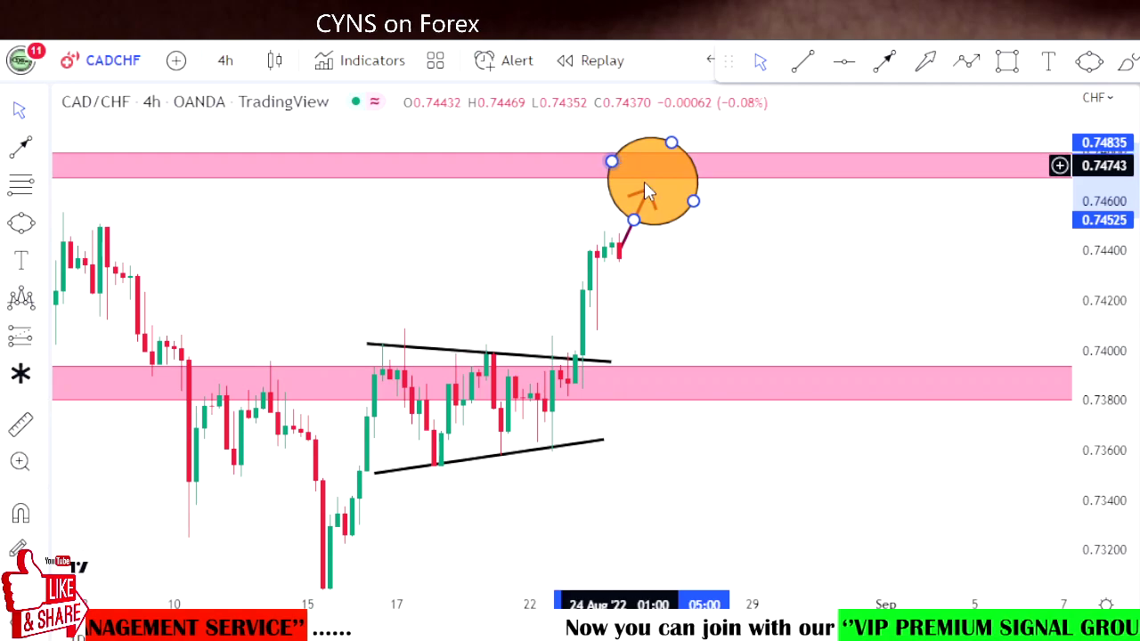
{"action": "left_click", "coordinate": [779, 241]}
{"action": "left_click_drag", "start_coordinate": [794, 246], "coordinate": [752, 243]}
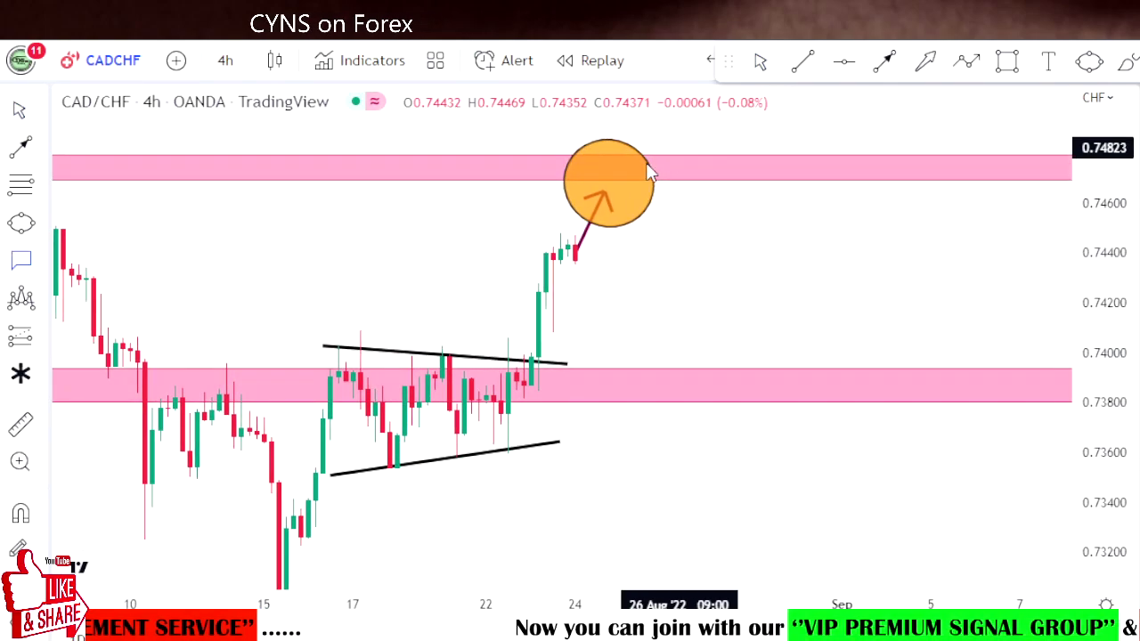
Add a 'waiting for sell setup' callout on the orange circle and shift its label right
{"action": "left_click", "coordinate": [609, 180]}
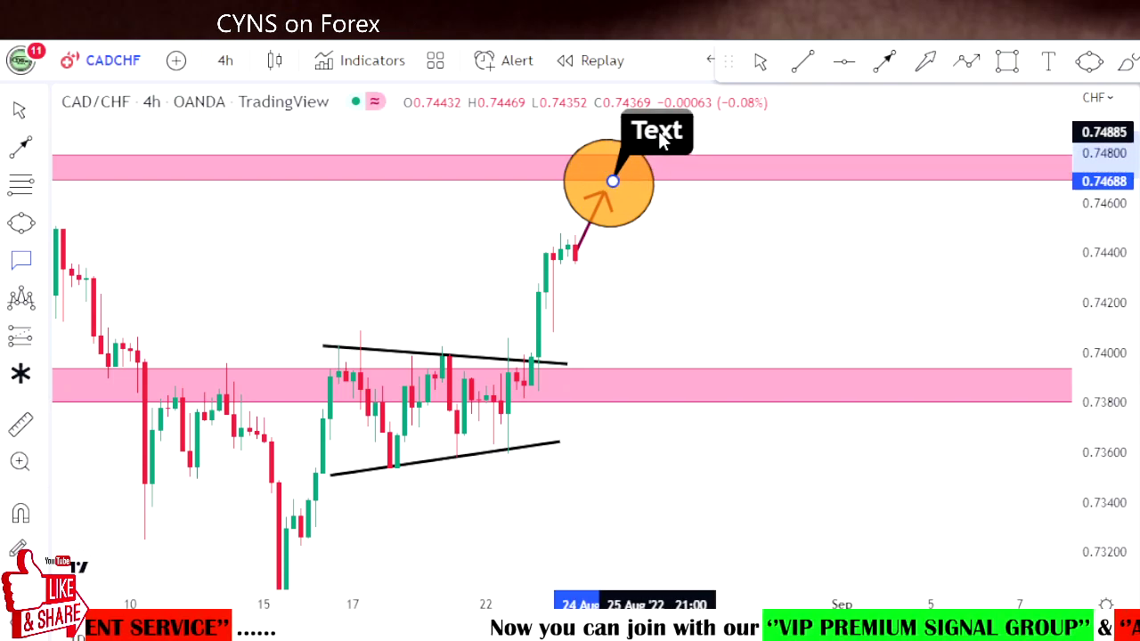
{"action": "left_click", "coordinate": [661, 138]}
{"action": "type", "text": "waiting for sell setup"}
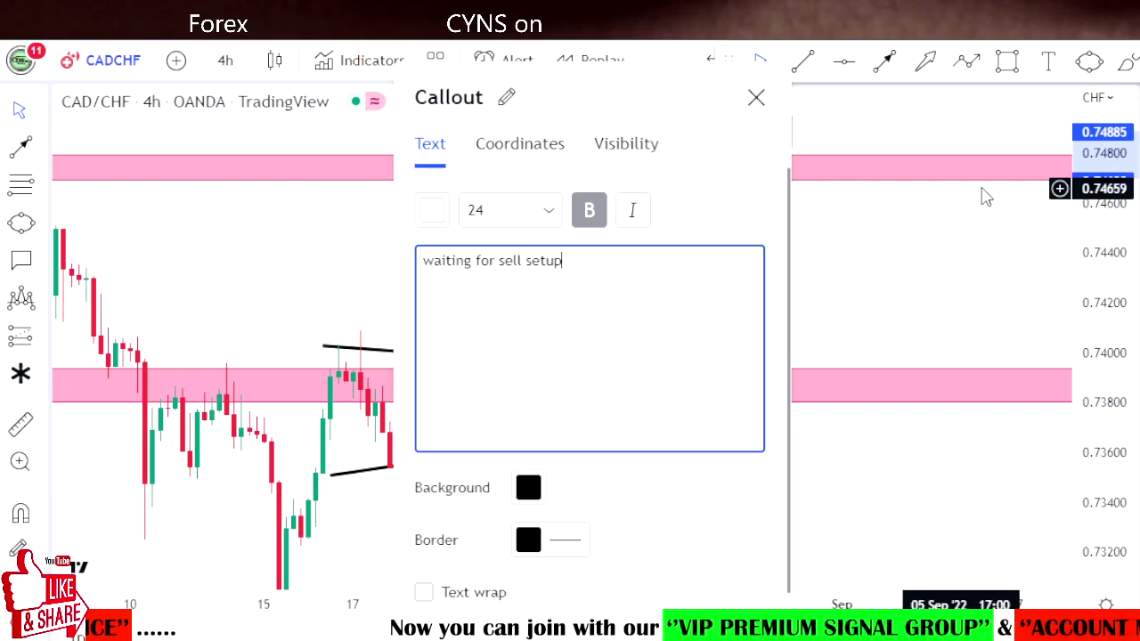
{"action": "left_click", "coordinate": [926, 273]}
{"action": "left_click_drag", "start_coordinate": [737, 135], "coordinate": [775, 136]}
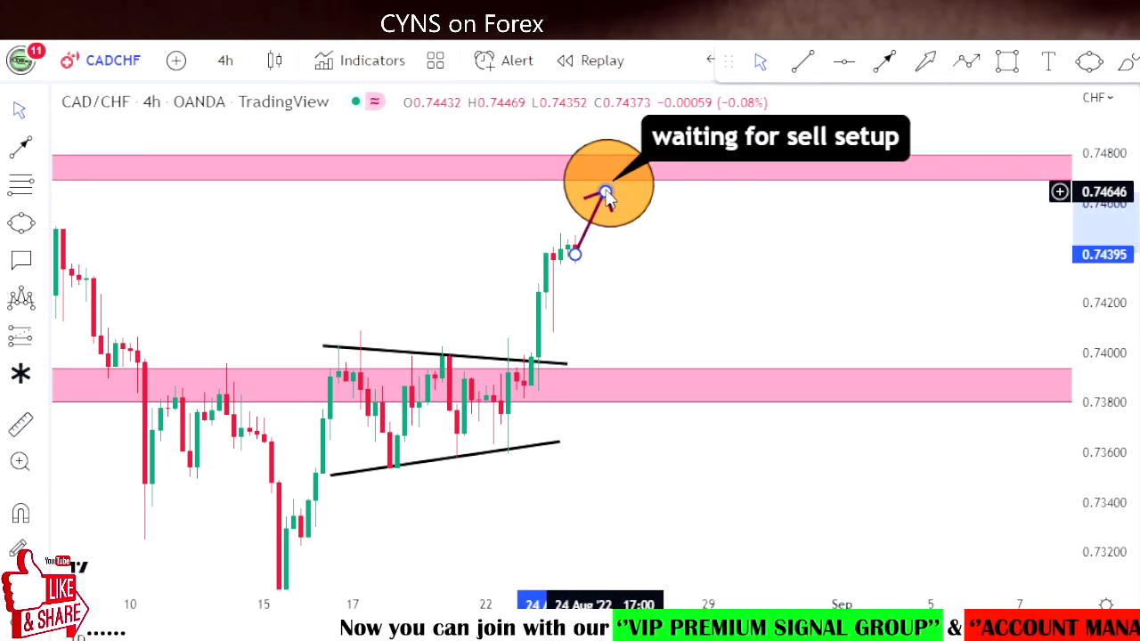
Move the maroon arrow's tip to the centre of the orange circle
{"action": "left_click_drag", "start_coordinate": [607, 192], "coordinate": [609, 185]}
{"action": "left_click", "coordinate": [765, 247]}
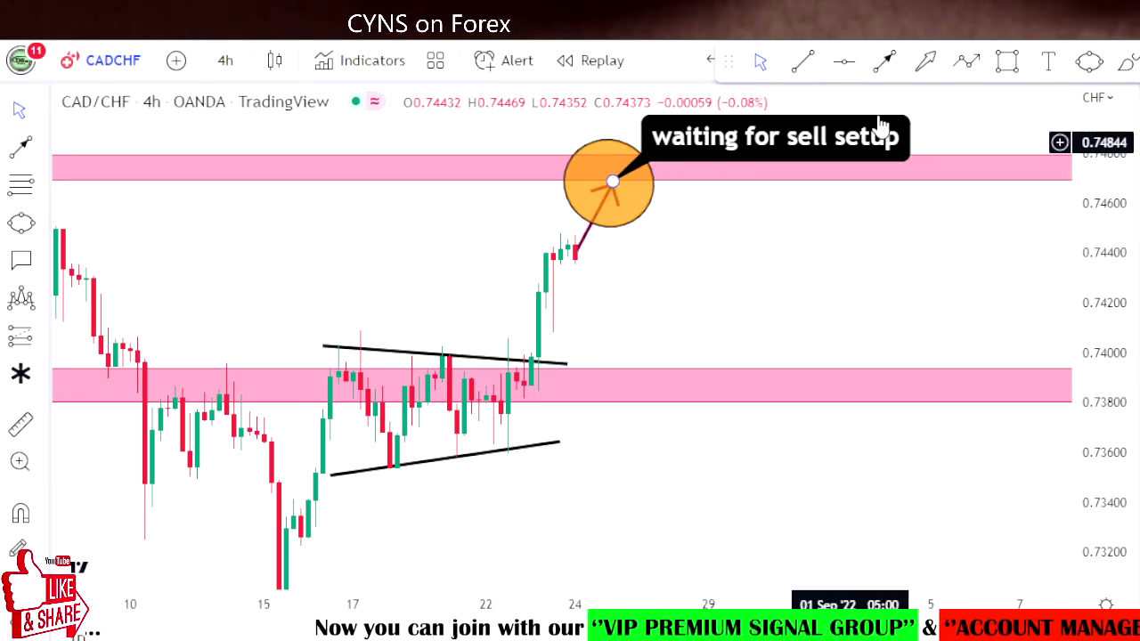
{"action": "left_click", "coordinate": [926, 64]}
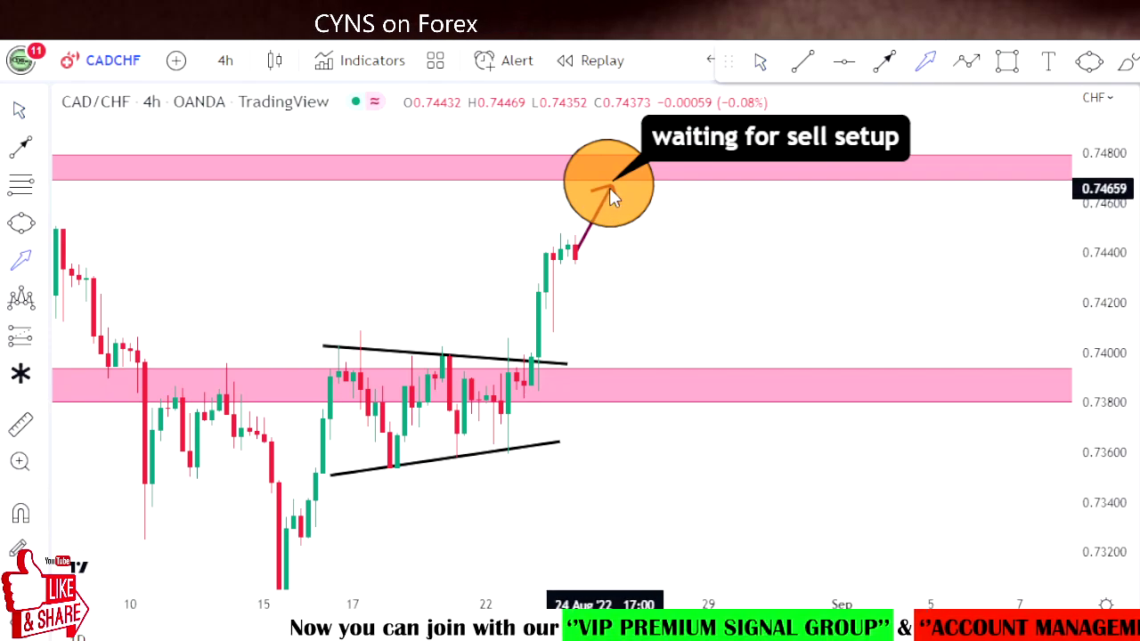
Draw a large black arrow from the orange circle down to the lower pink zone
{"action": "left_click", "coordinate": [611, 184]}
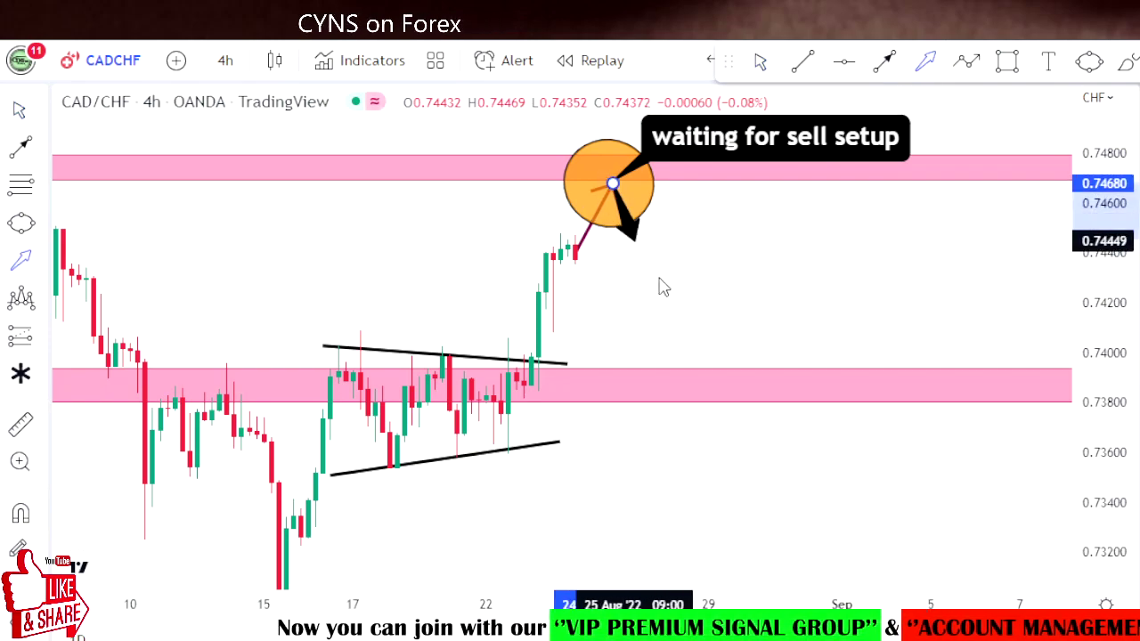
{"action": "left_click", "coordinate": [705, 390]}
{"action": "mouse_move", "coordinate": [787, 303]}
{"action": "left_mouse_down"}
{"action": "mouse_move", "coordinate": [812, 301]}
{"action": "mouse_move", "coordinate": [771, 318]}
{"action": "left_mouse_up"}
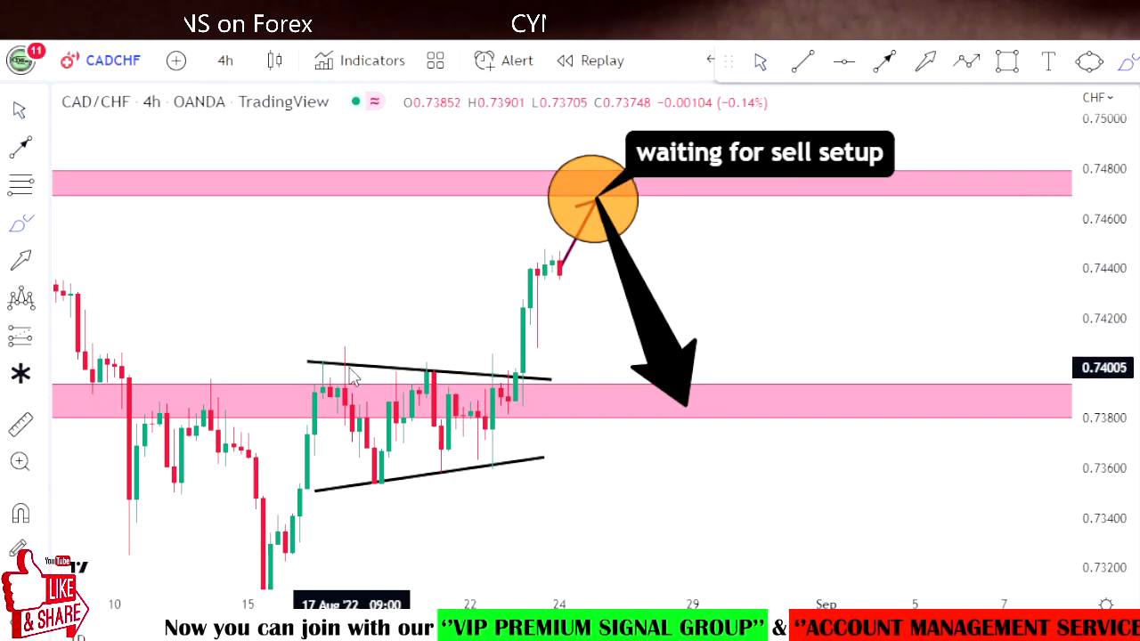
Sketch a path, level and circles through the triangle, then undo the brush strokes
{"action": "mouse_move", "coordinate": [345, 349]}
{"action": "left_mouse_down"}
{"action": "mouse_move", "coordinate": [369, 485]}
{"action": "mouse_move", "coordinate": [412, 388]}
{"action": "mouse_move", "coordinate": [438, 392]}
{"action": "mouse_move", "coordinate": [468, 469]}
{"action": "mouse_move", "coordinate": [503, 321]}
{"action": "mouse_move", "coordinate": [539, 238]}
{"action": "mouse_move", "coordinate": [559, 228]}
{"action": "left_mouse_up"}
{"action": "left_click", "coordinate": [373, 383]}
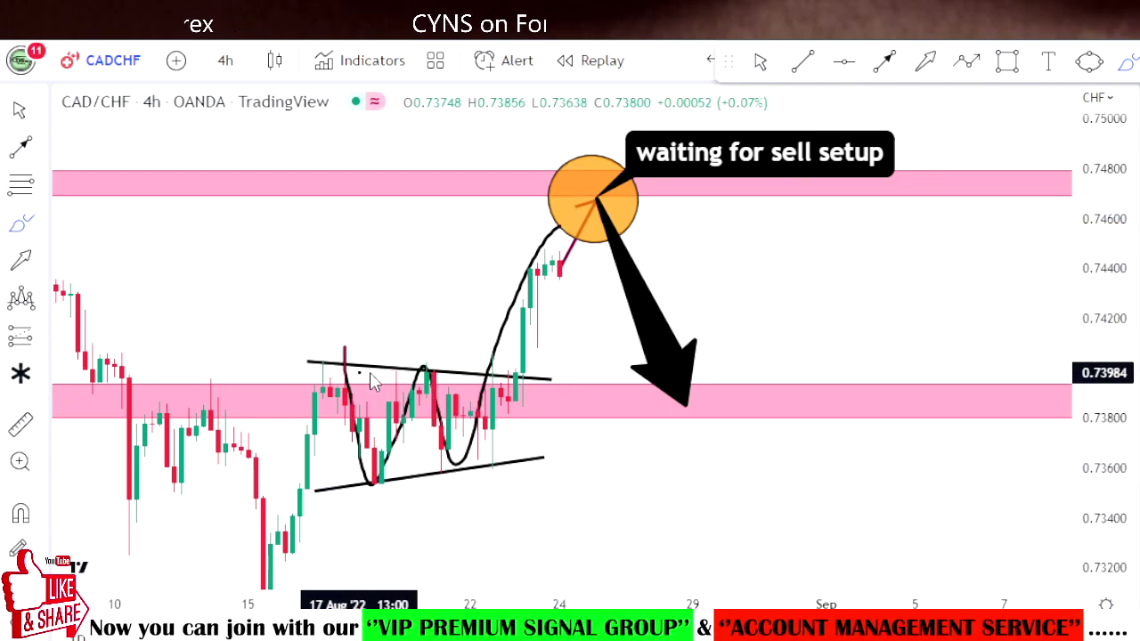
{"action": "left_click_drag", "start_coordinate": [522, 374], "coordinate": [703, 371]}
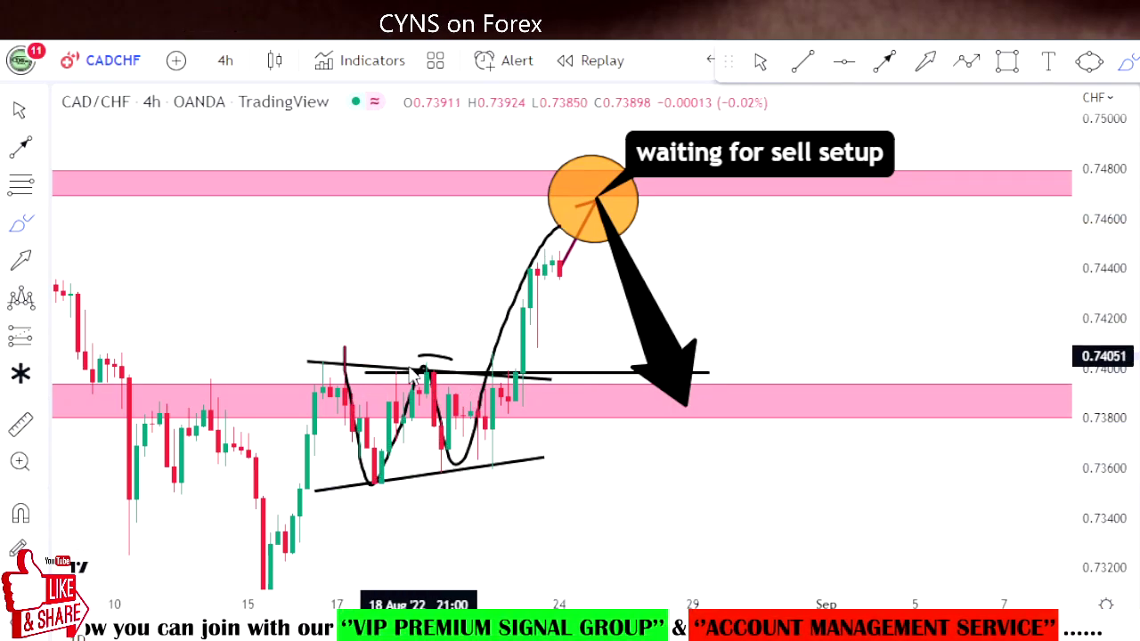
{"action": "left_click_drag", "start_coordinate": [441, 358], "coordinate": [418, 379]}
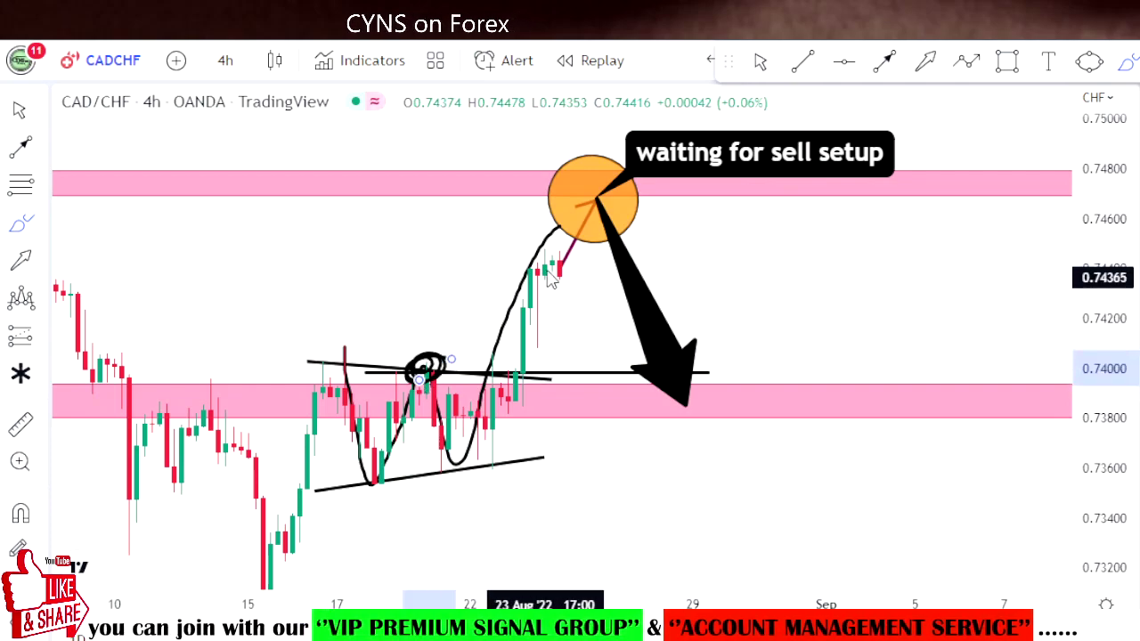
{"action": "left_click_drag", "start_coordinate": [562, 234], "coordinate": [587, 203]}
{"action": "mouse_move", "coordinate": [703, 367]}
{"action": "left_mouse_down"}
{"action": "mouse_move", "coordinate": [670, 367]}
{"action": "mouse_move", "coordinate": [671, 391]}
{"action": "left_mouse_up"}
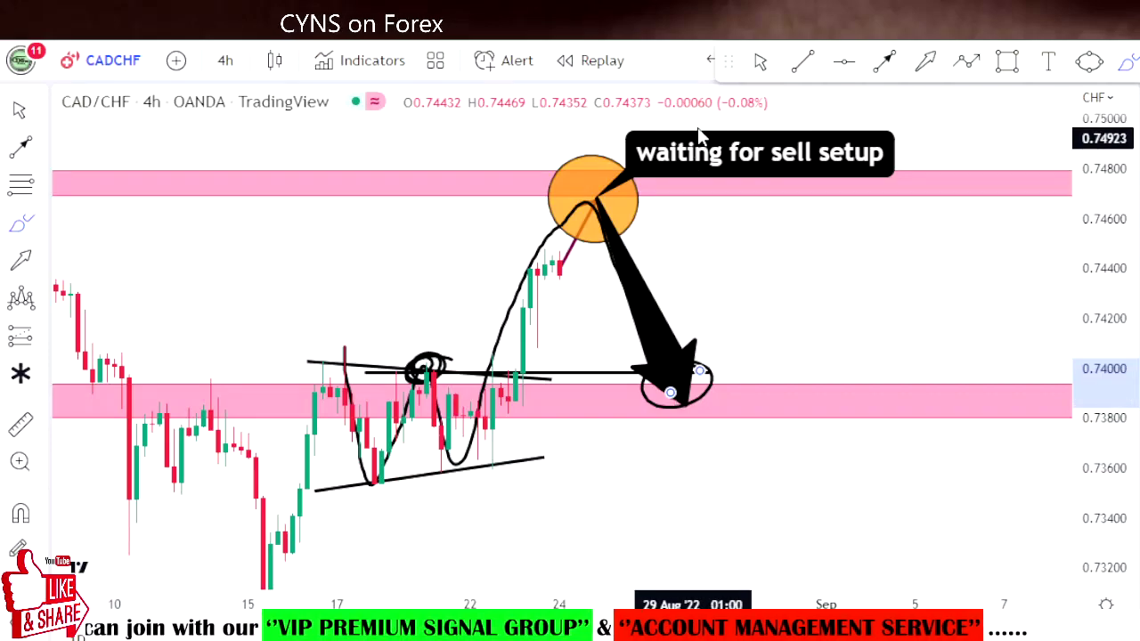
{"action": "left_click", "coordinate": [713, 61]}
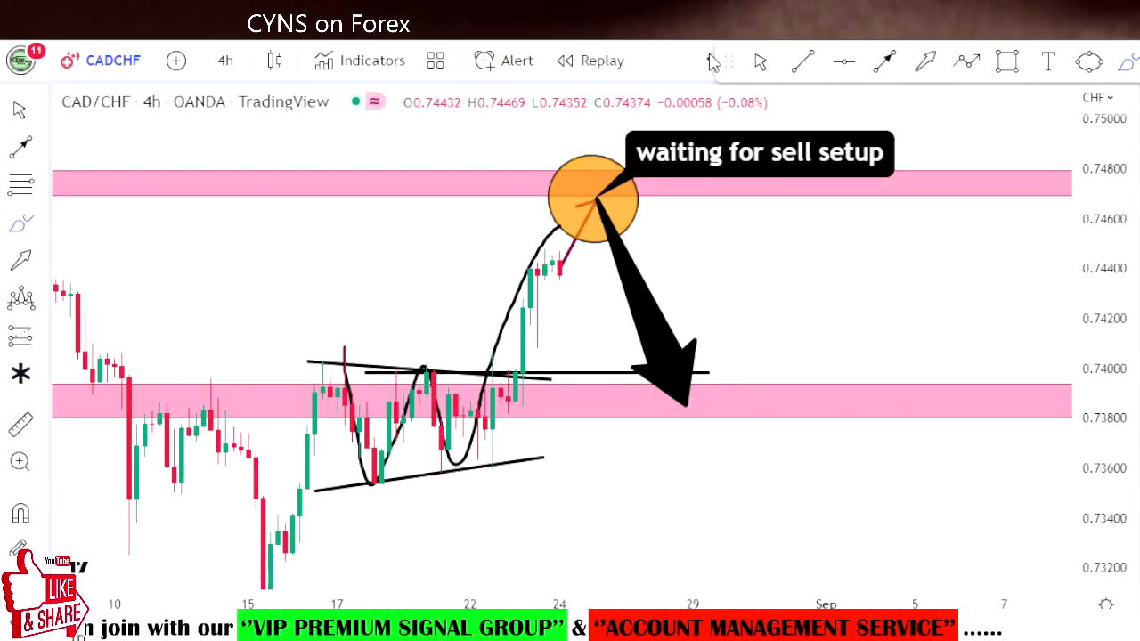
{"action": "left_click", "coordinate": [712, 60]}
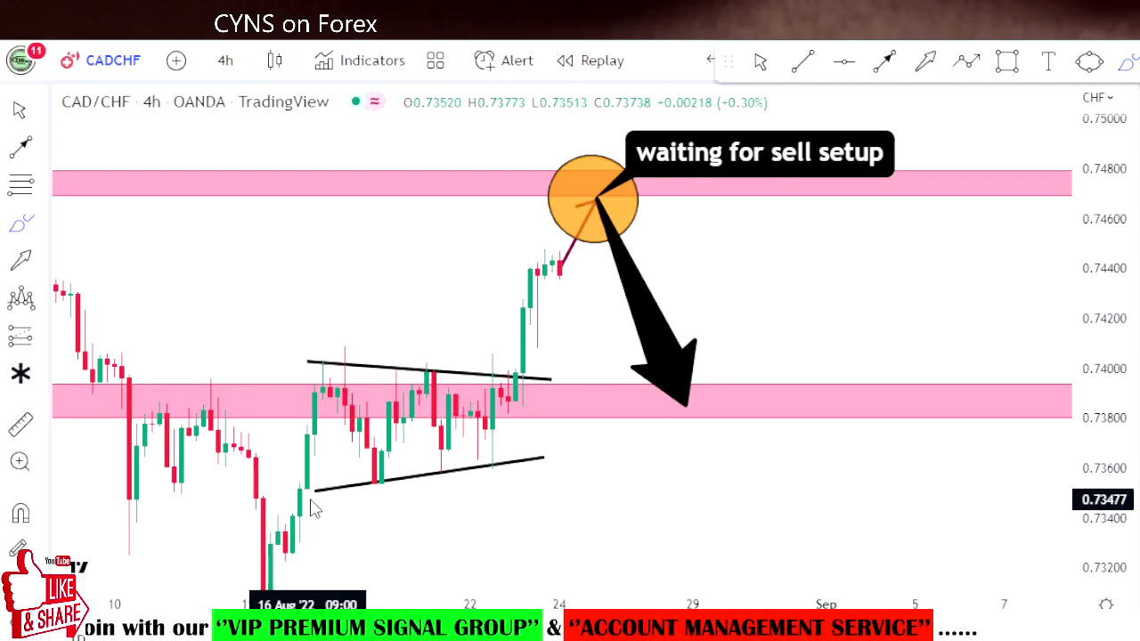
{"action": "left_click_drag", "start_coordinate": [1113, 498], "coordinate": [1114, 505]}
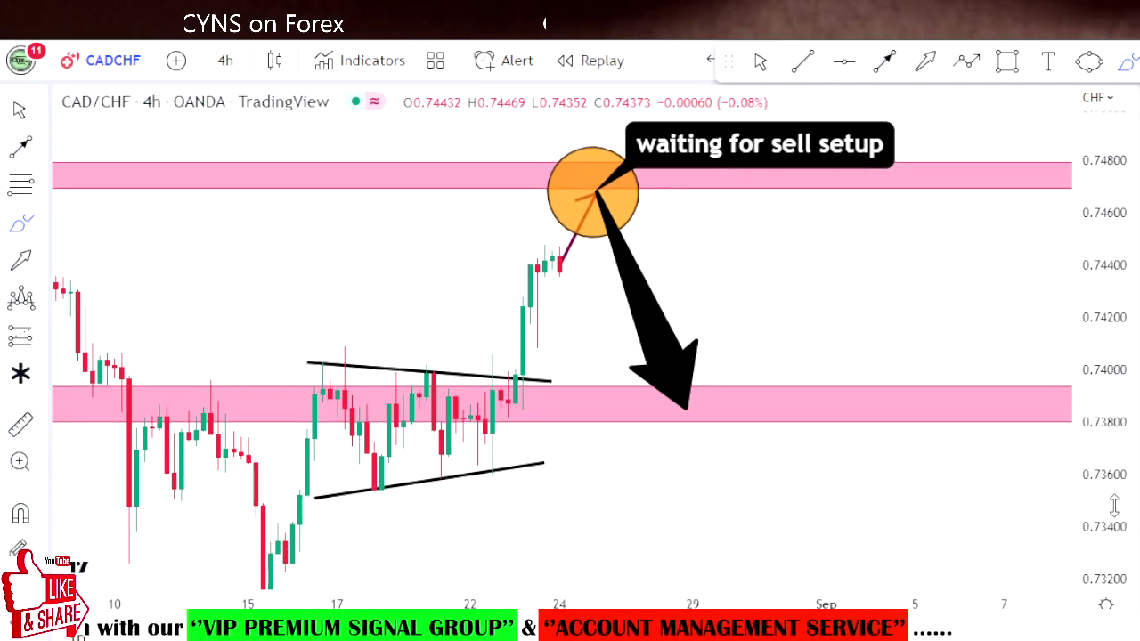